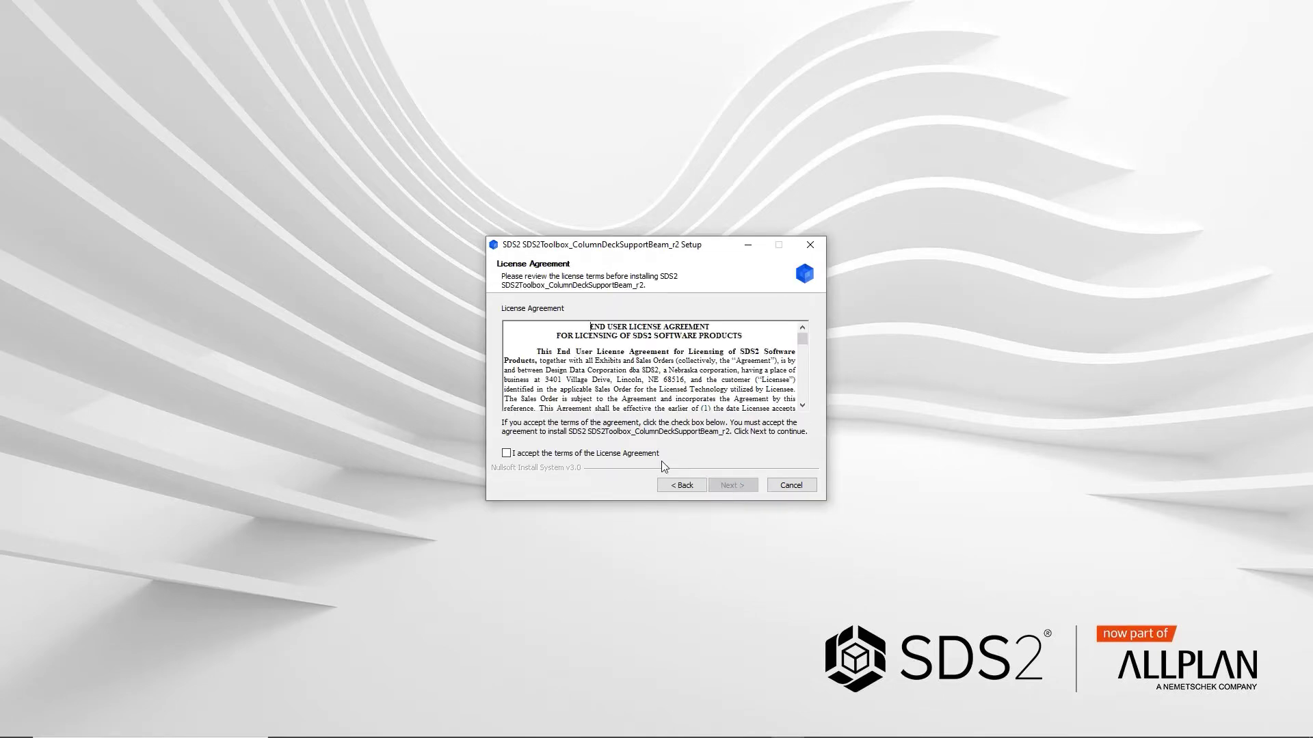
Accept the licence and install the SDS2Toolbox_ColumnDeckSupportBeam_r2 plugin with default data location.
left_click(645, 453)
left_click(741, 487)
left_click(732, 488)
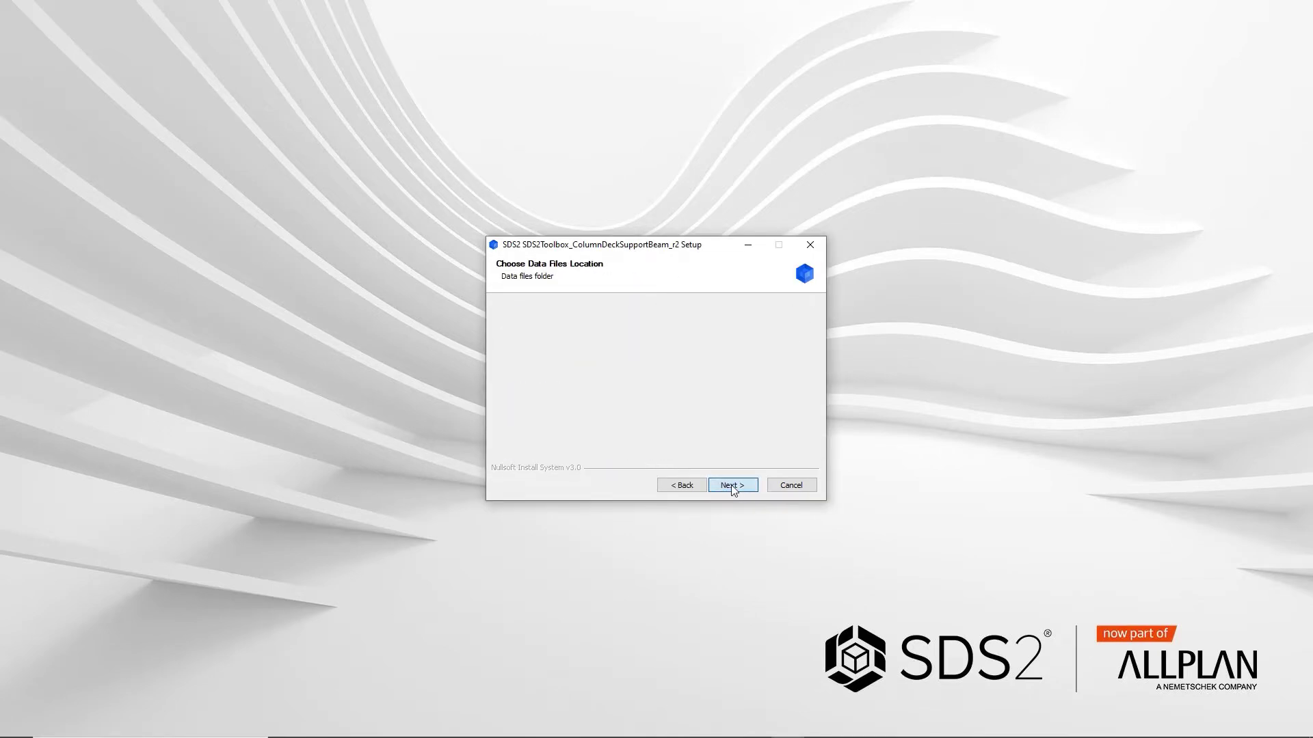
left_click(731, 485)
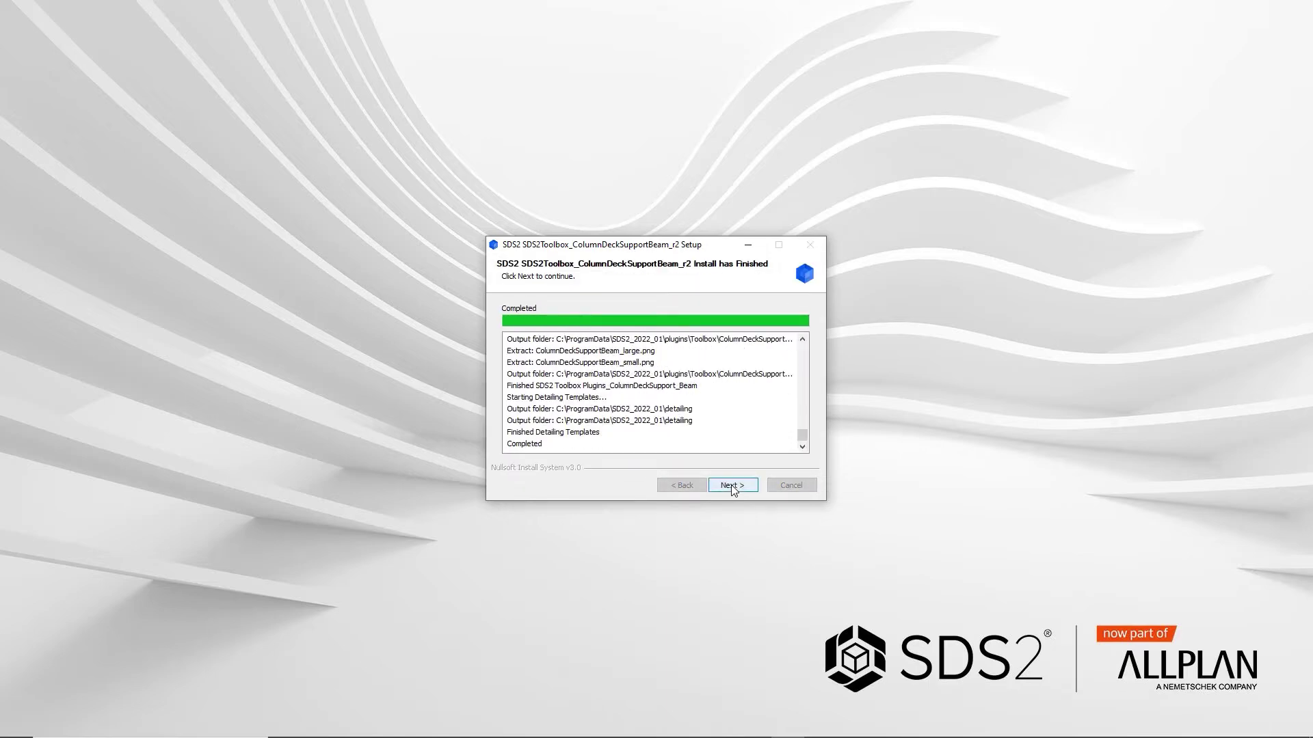
left_click(731, 486)
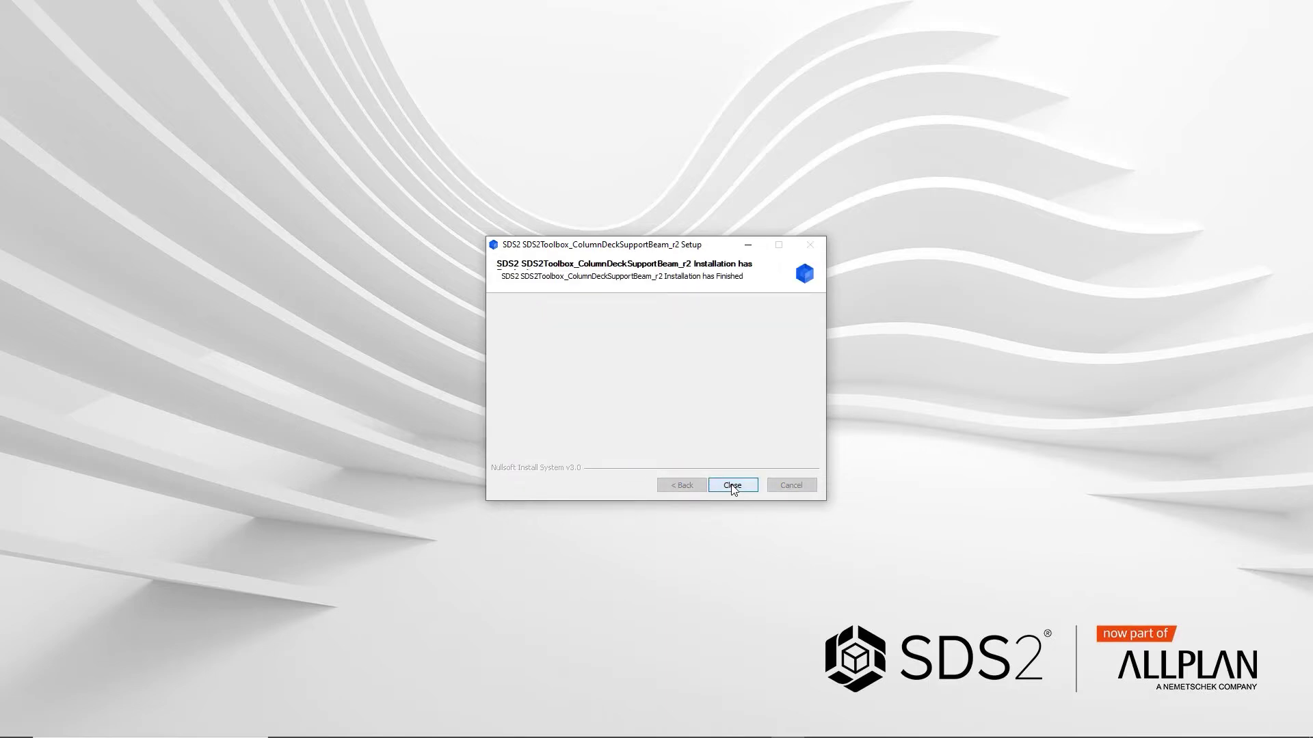
Close the installer and add a Column Deck Support - Beam component to the framing beam.
left_click(732, 486)
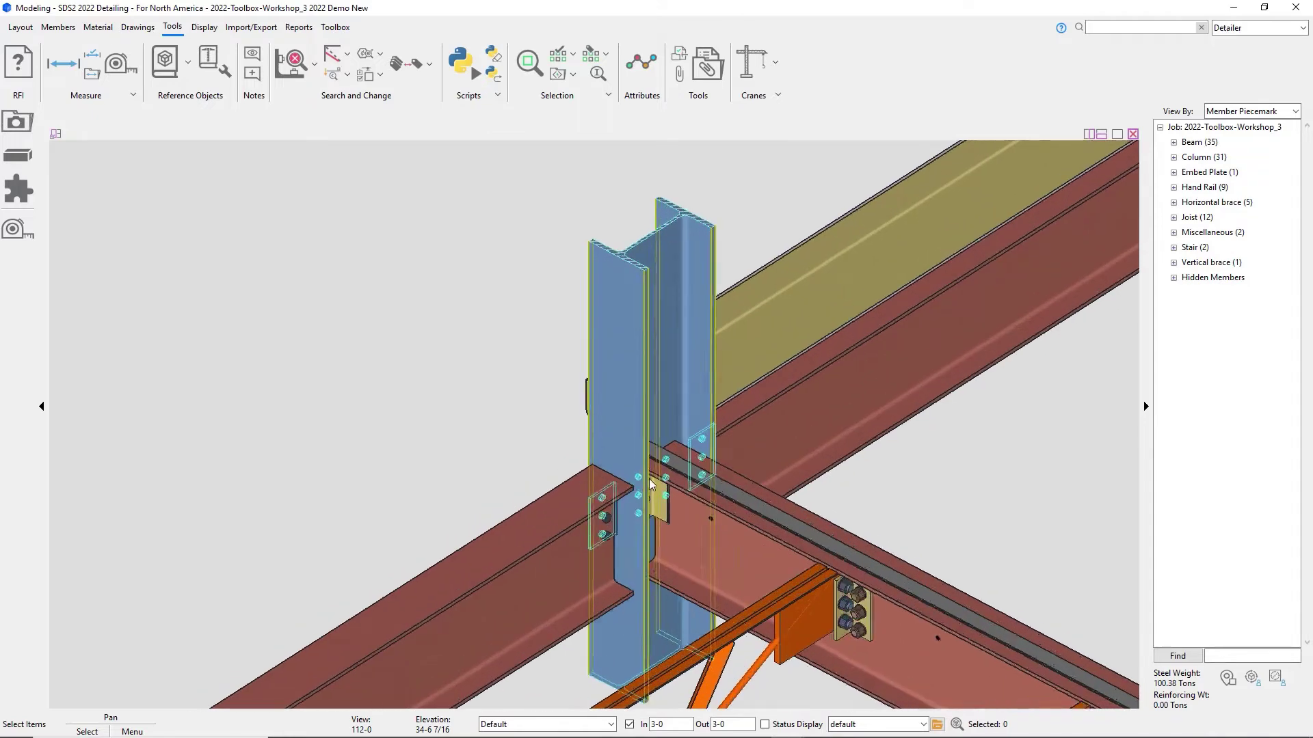
left_click(726, 568)
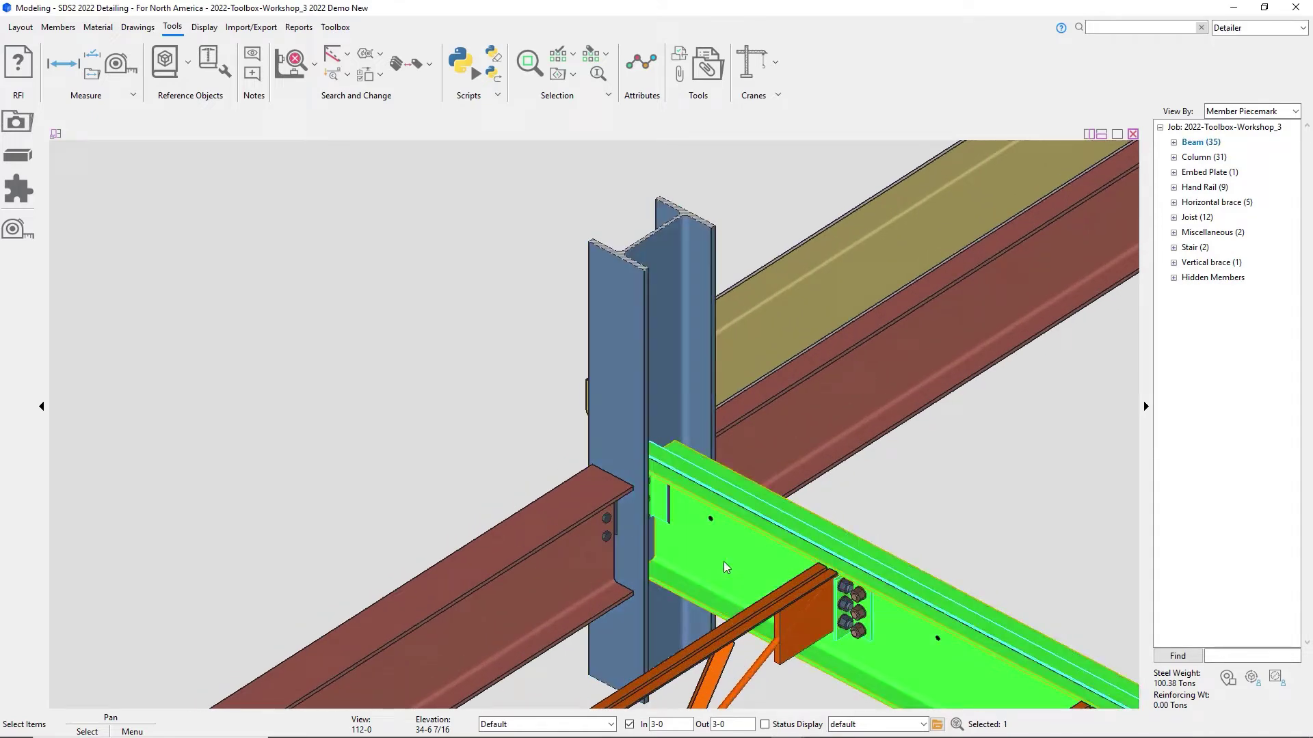
left_click(22, 192)
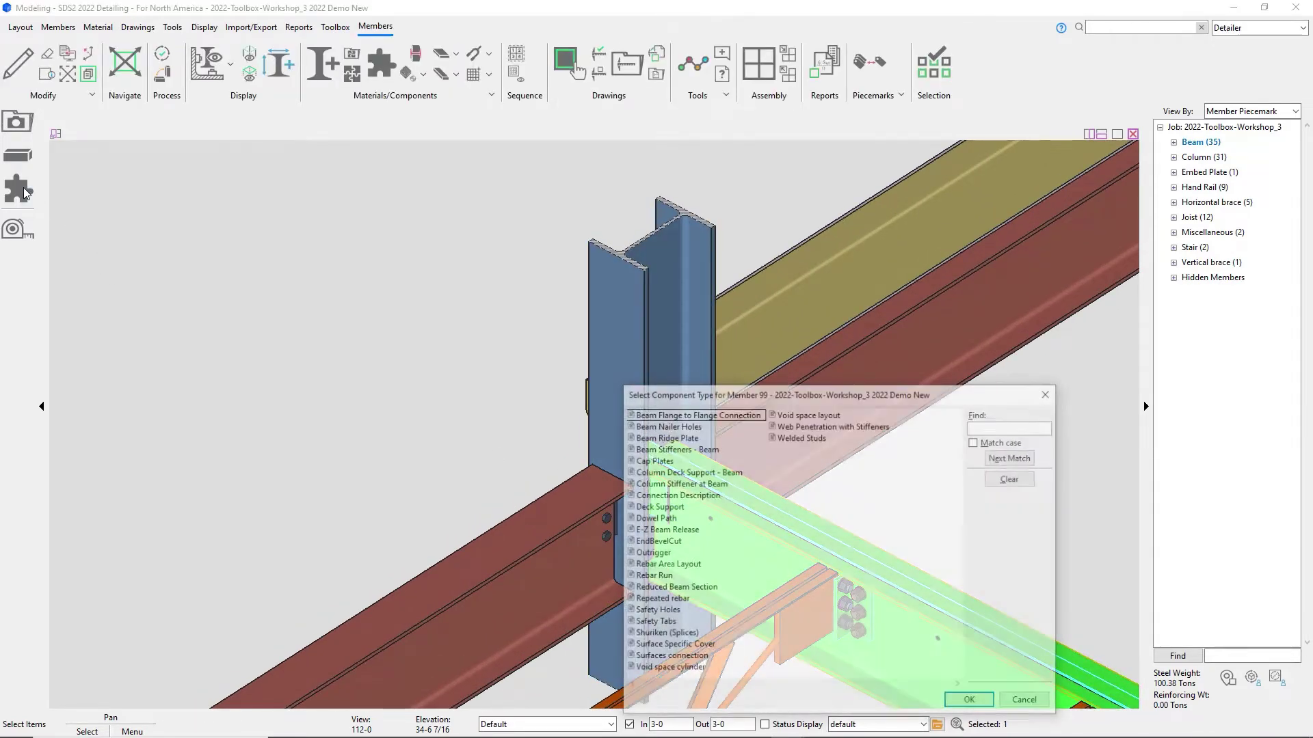
left_click(648, 472)
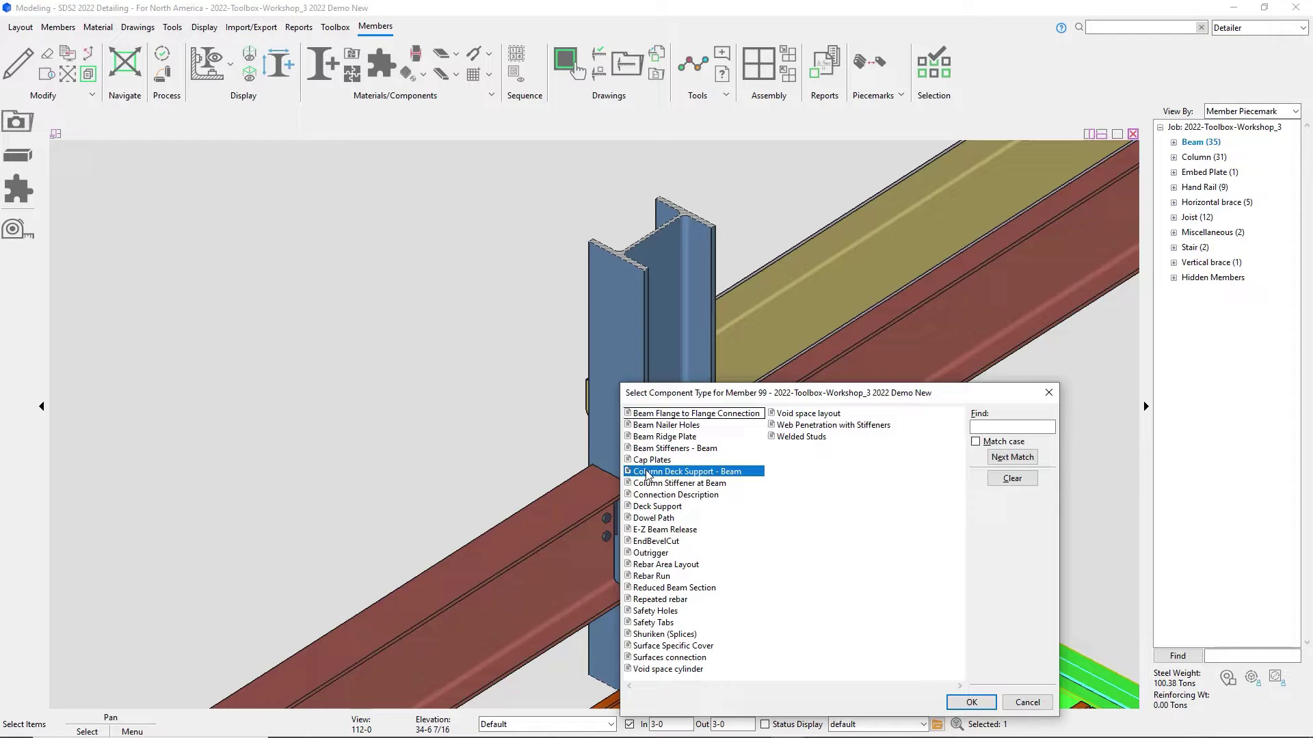
left_click(970, 703)
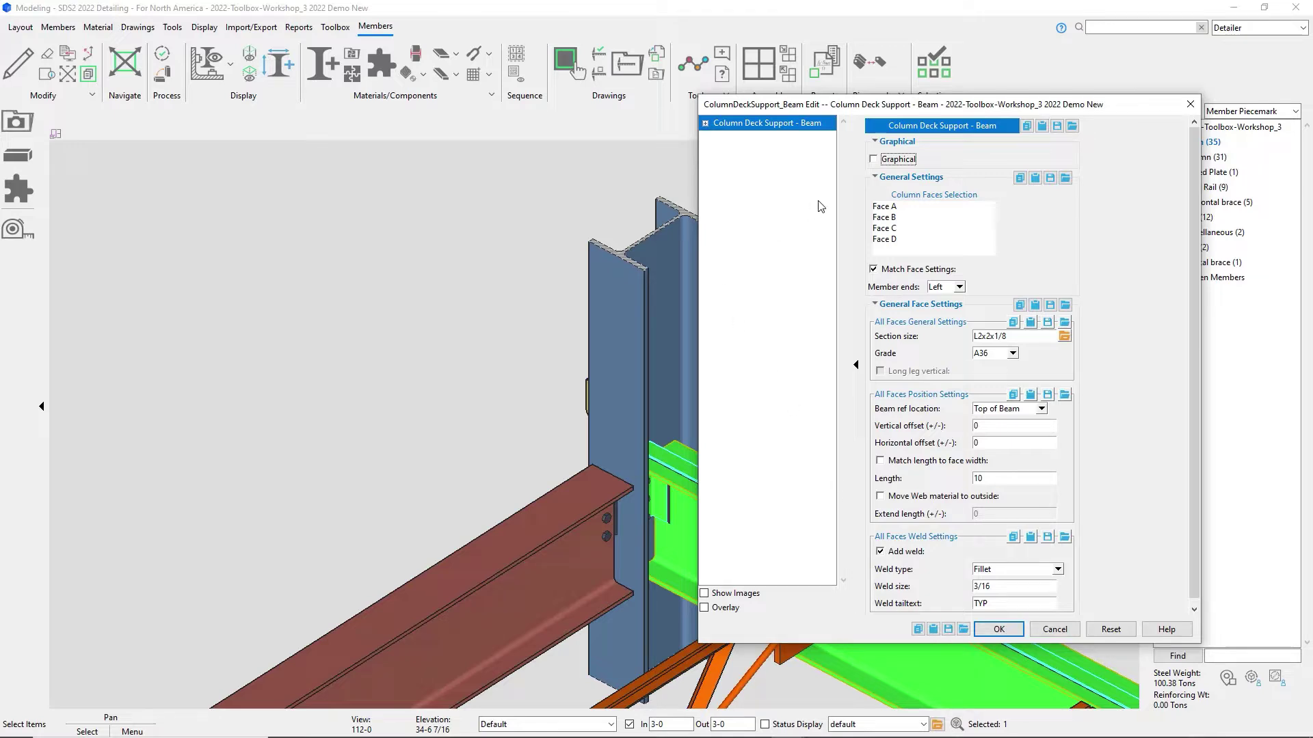
Configure an L2x2x1/8 angle on Face A at the beam's right end, vertical offset 8, length 11.
left_click(884, 207)
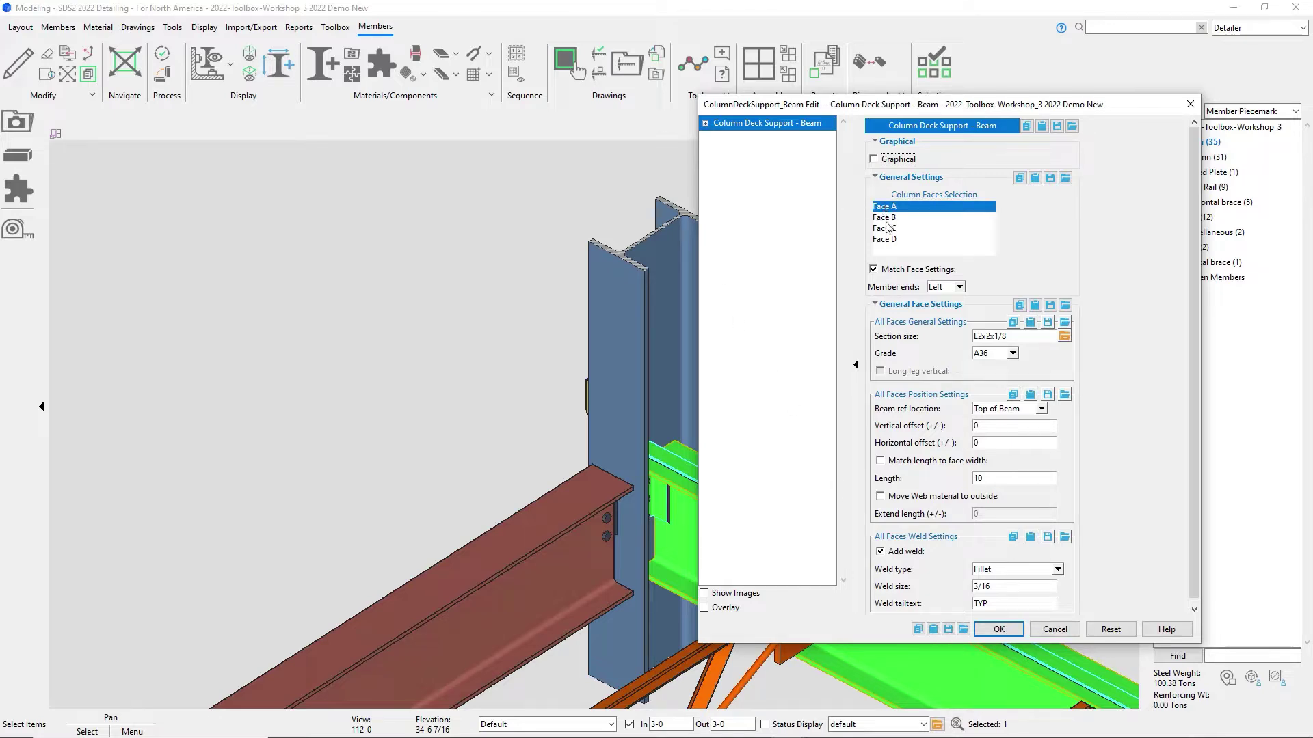
left_click(943, 288)
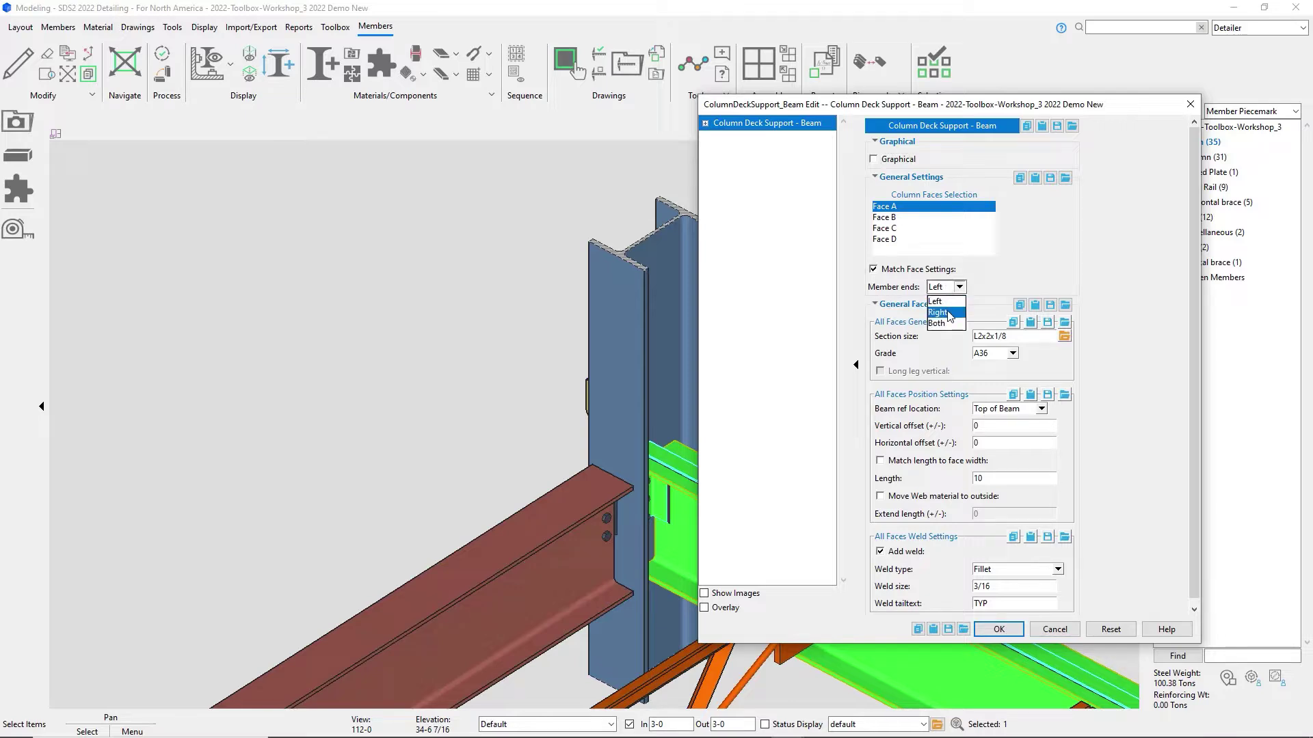
left_click(949, 316)
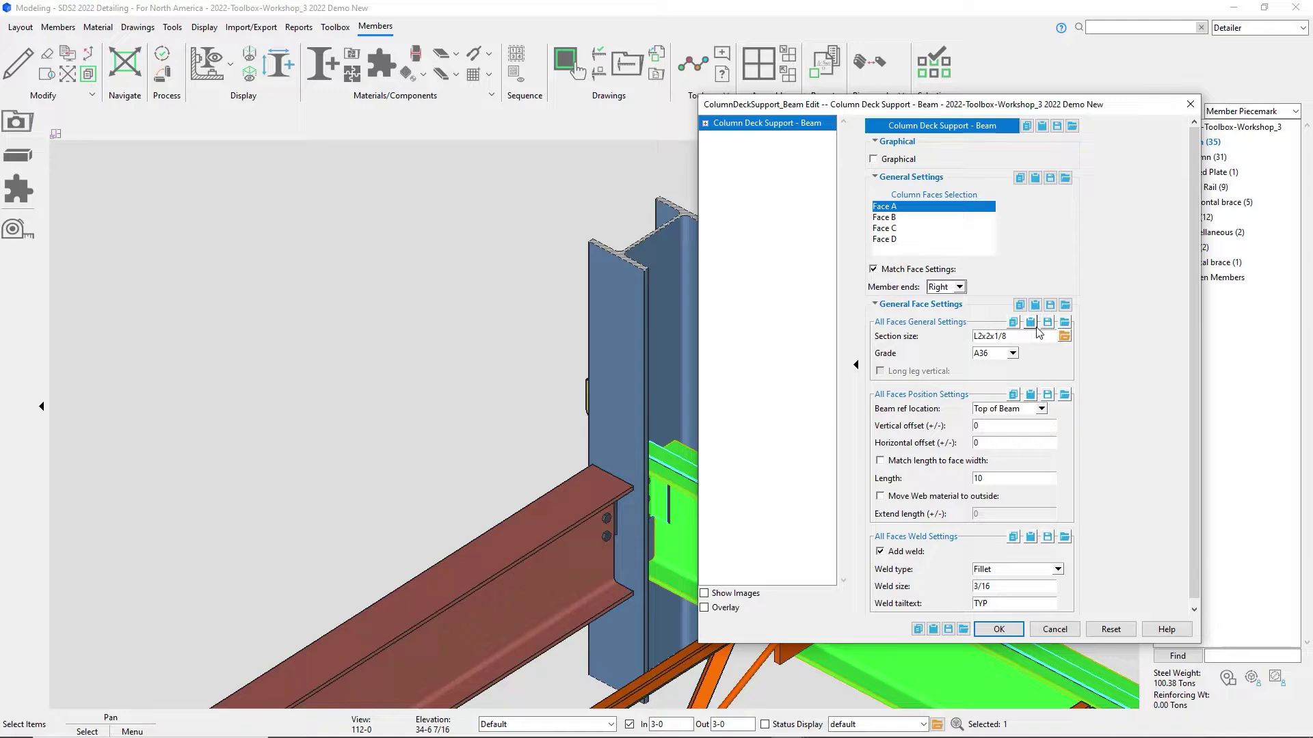
left_click(1064, 337)
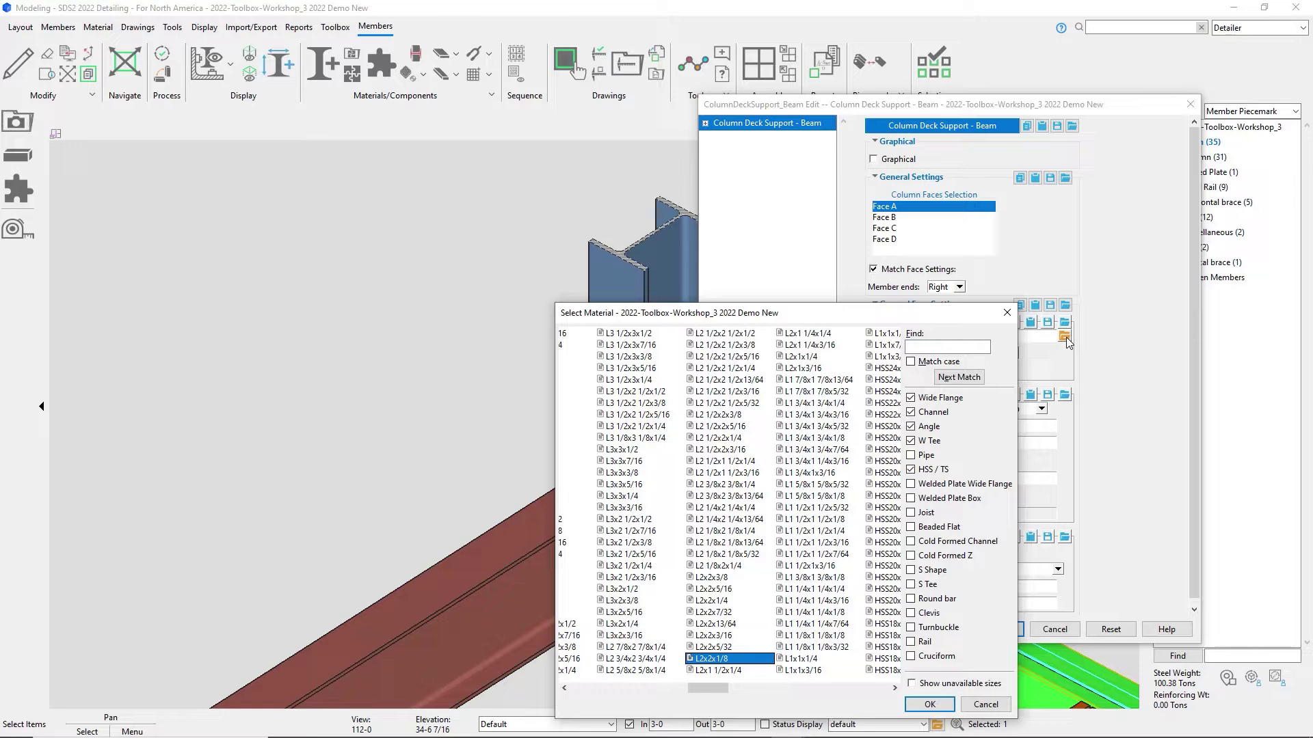
left_click(929, 704)
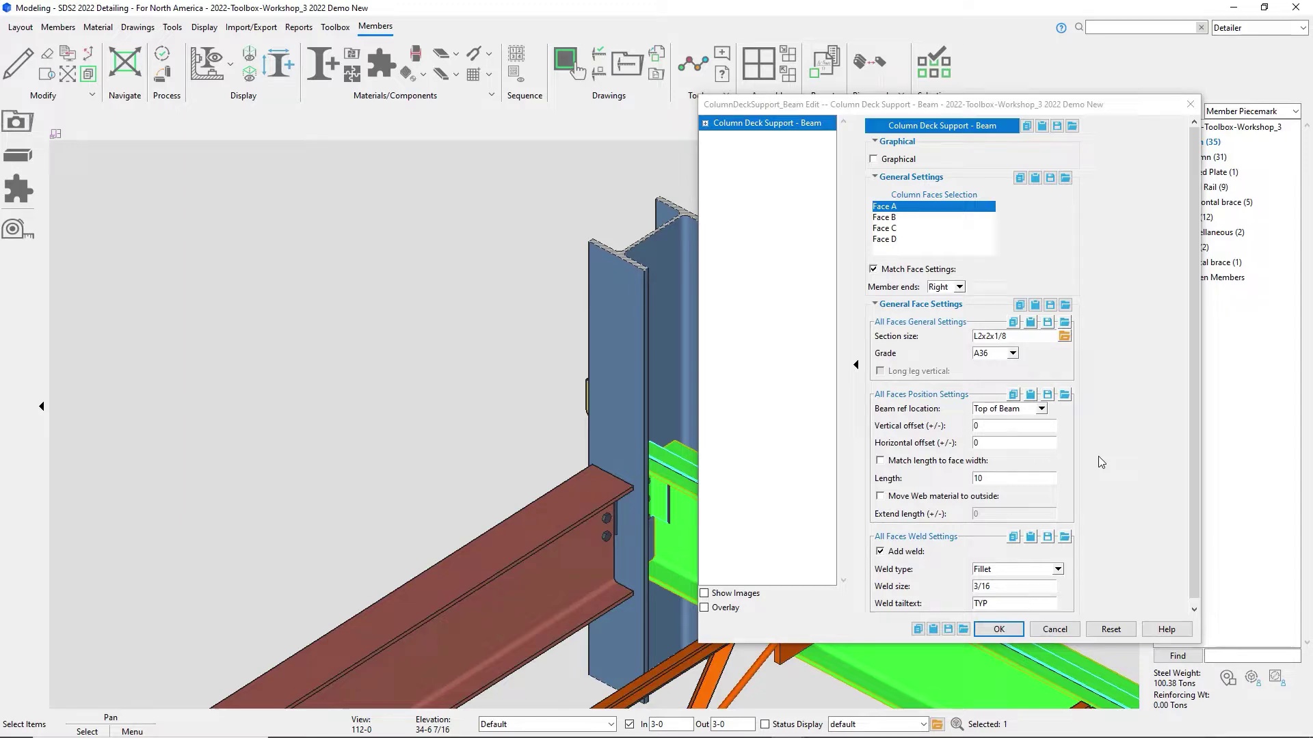
left_click(1002, 426)
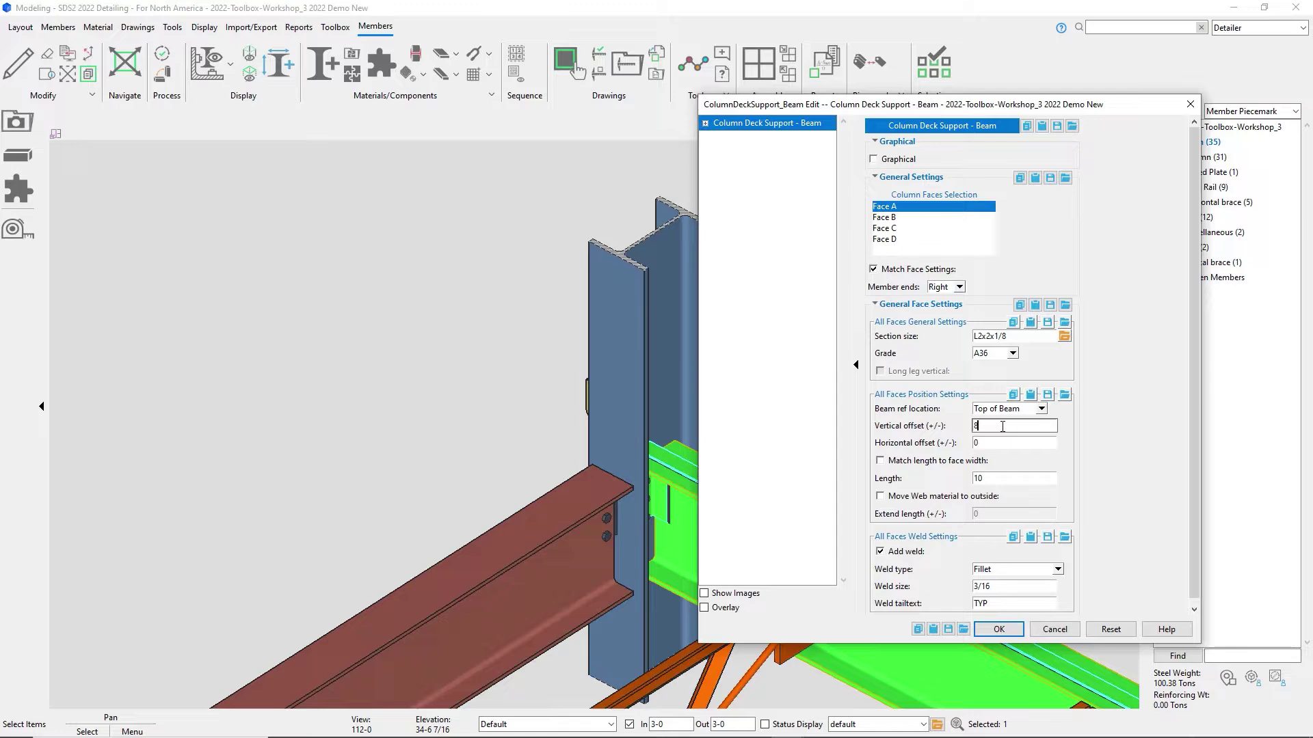
type("8")
left_click(1002, 478)
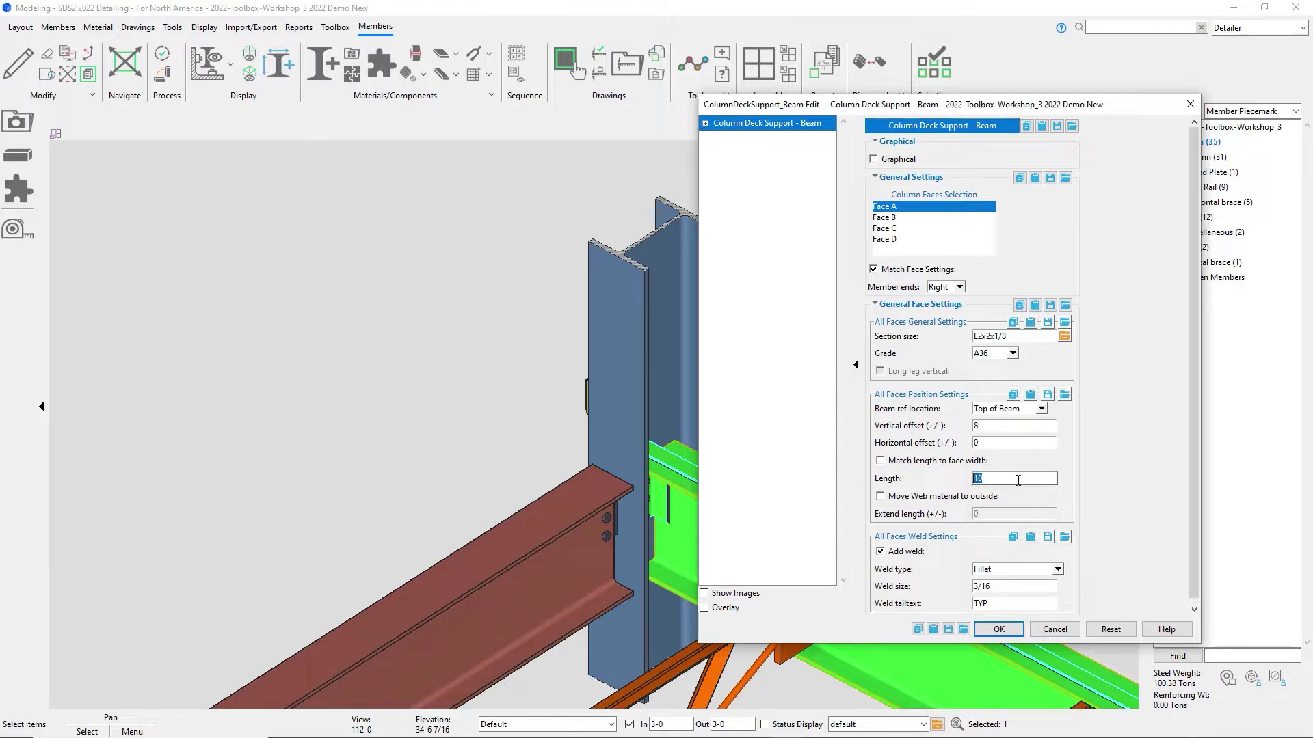
type("1")
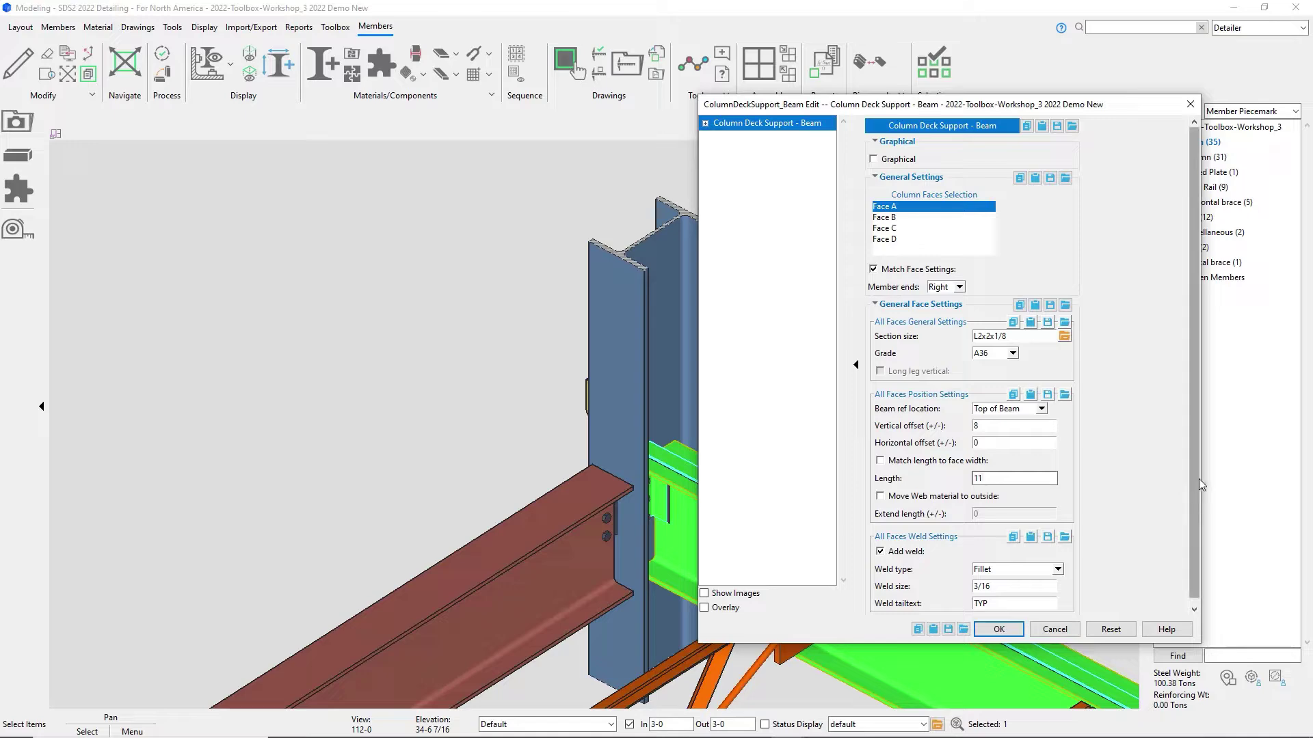
left_click_drag(1199, 479, 1202, 518)
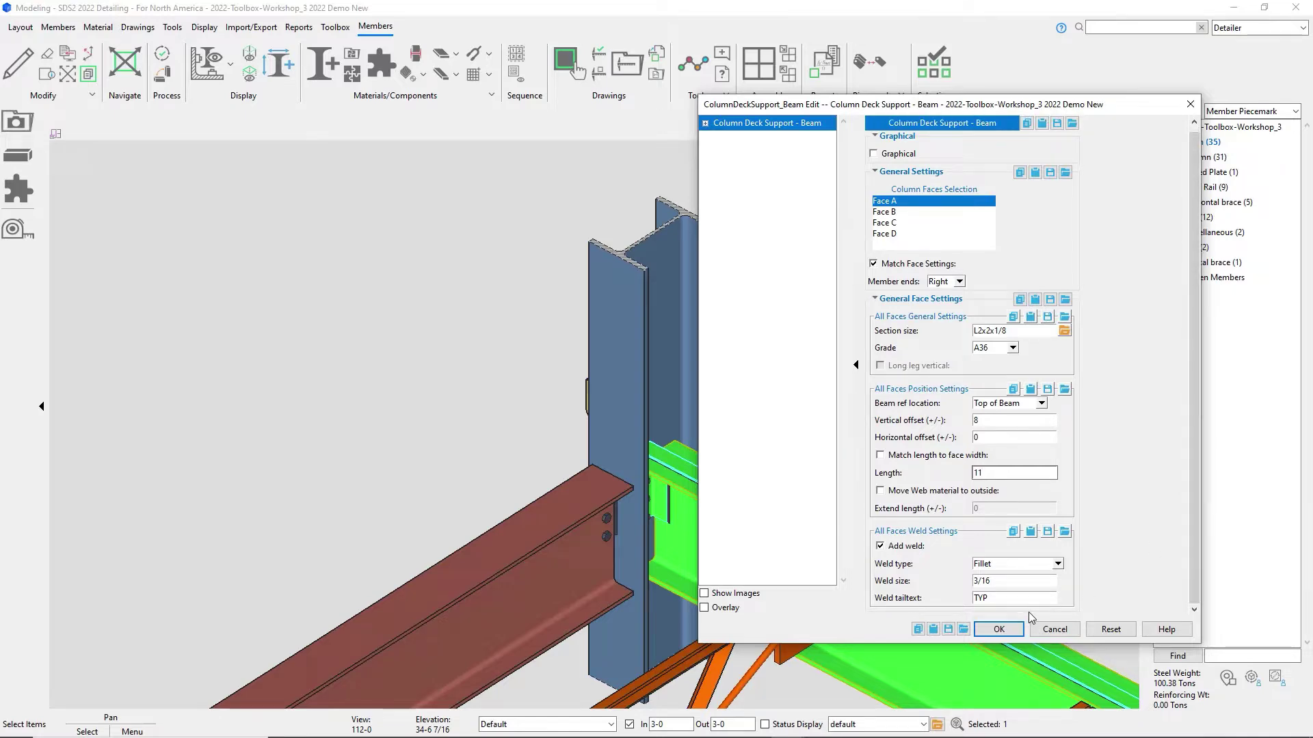
Apply the deck support, then switch its angle to 'Match length to face width'.
left_click(996, 632)
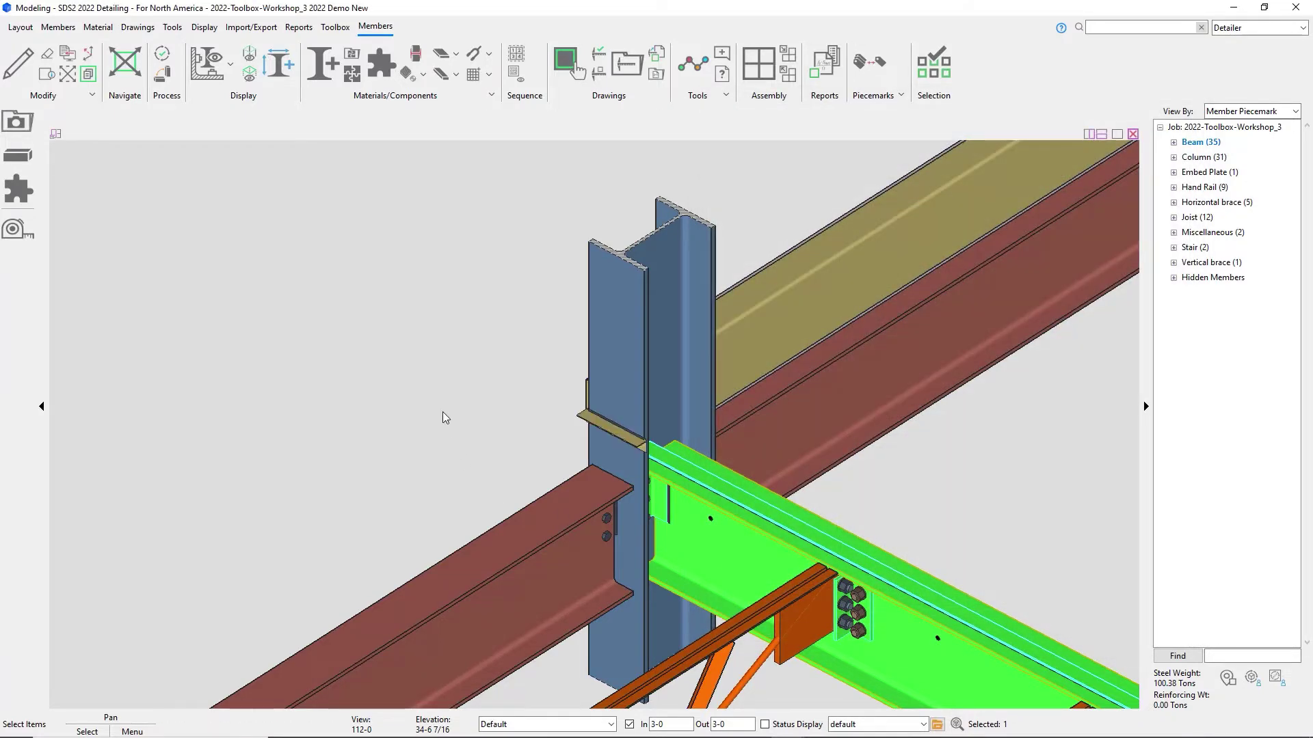
scroll(611, 474, "up", 10)
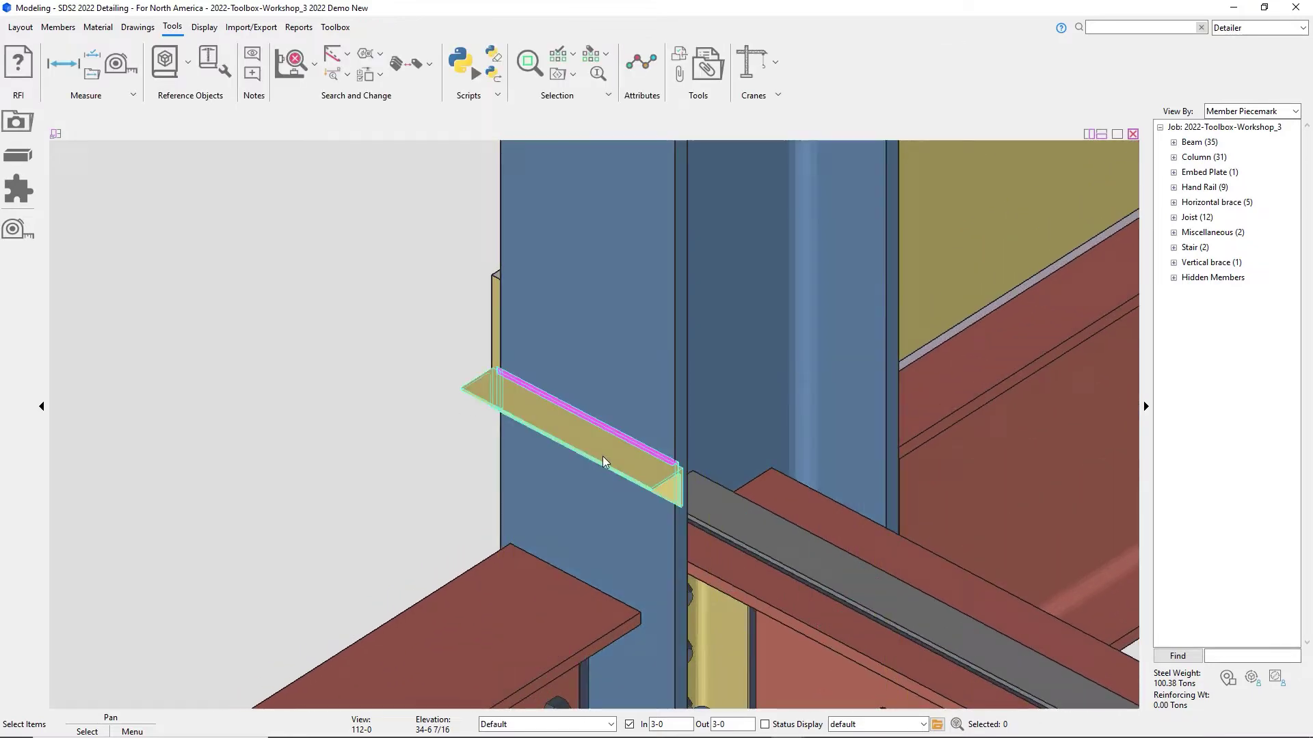
middle_click_drag(610, 474, 624, 435)
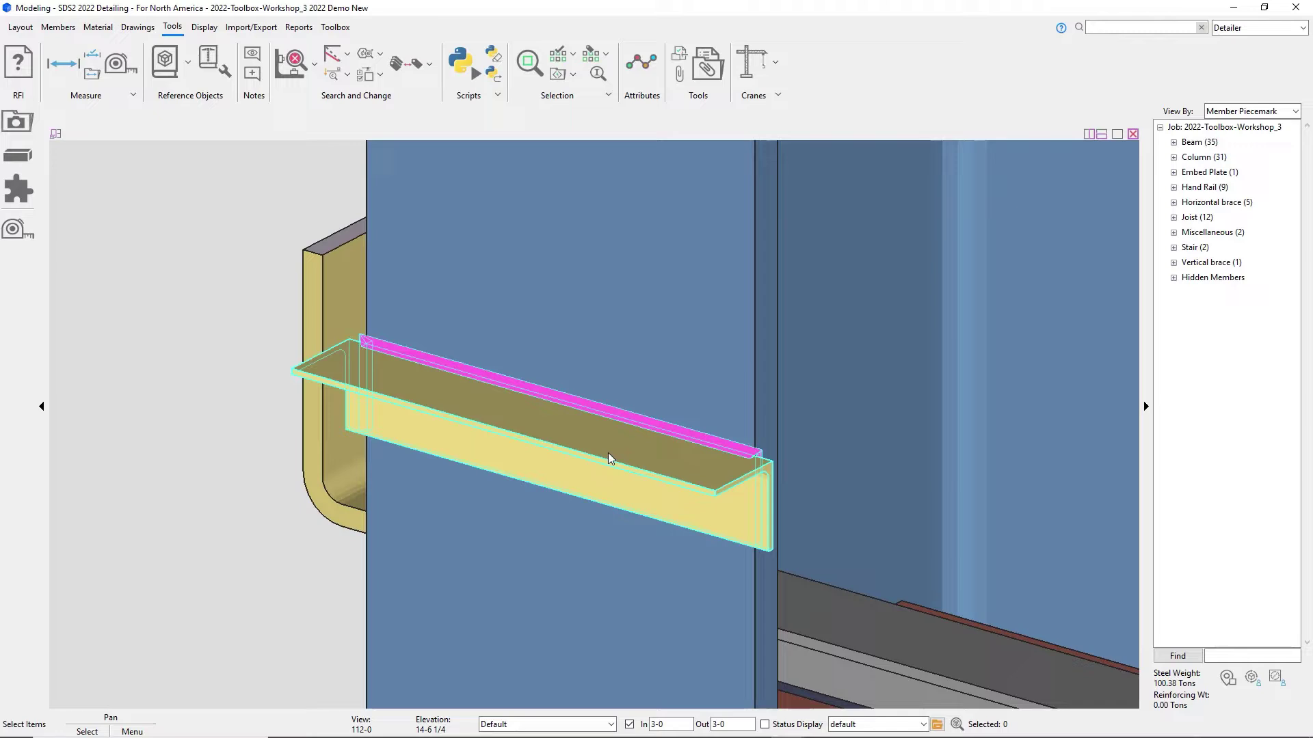
left_click(608, 460)
double_click(608, 460)
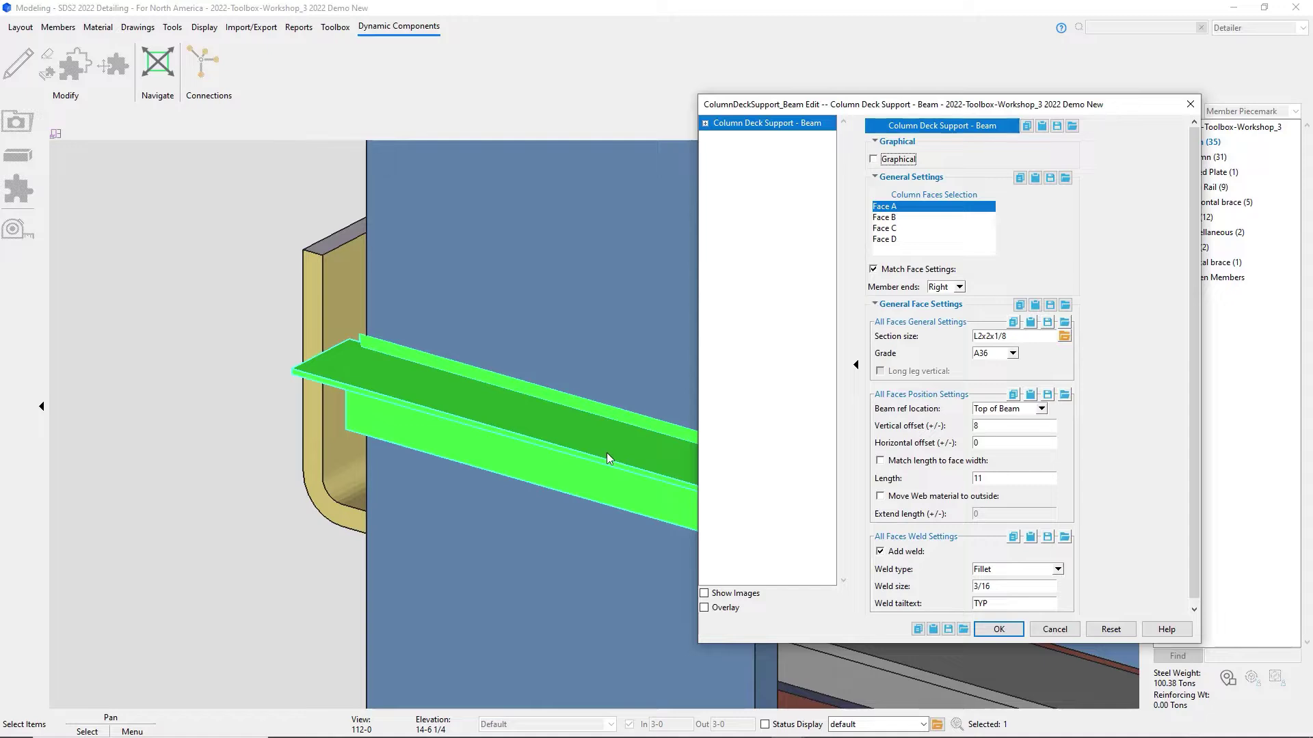
left_click(911, 463)
left_click(998, 630)
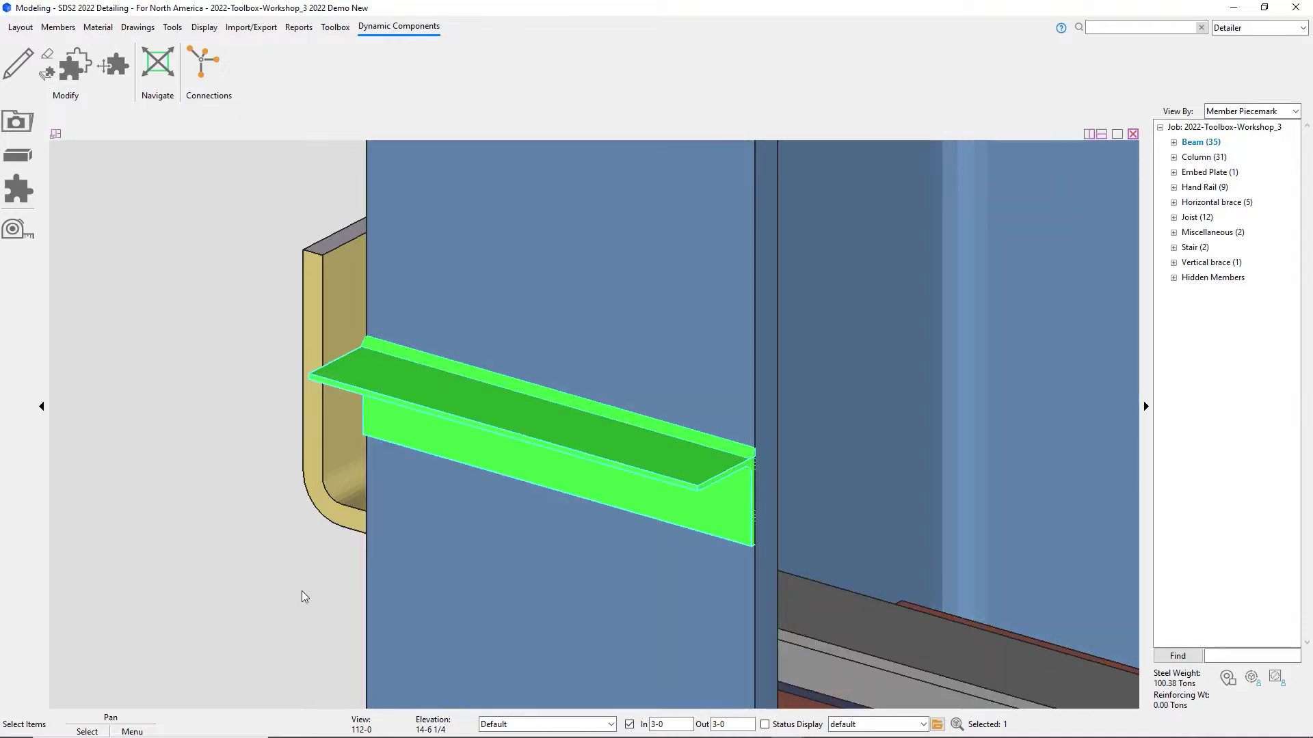
left_click(299, 595)
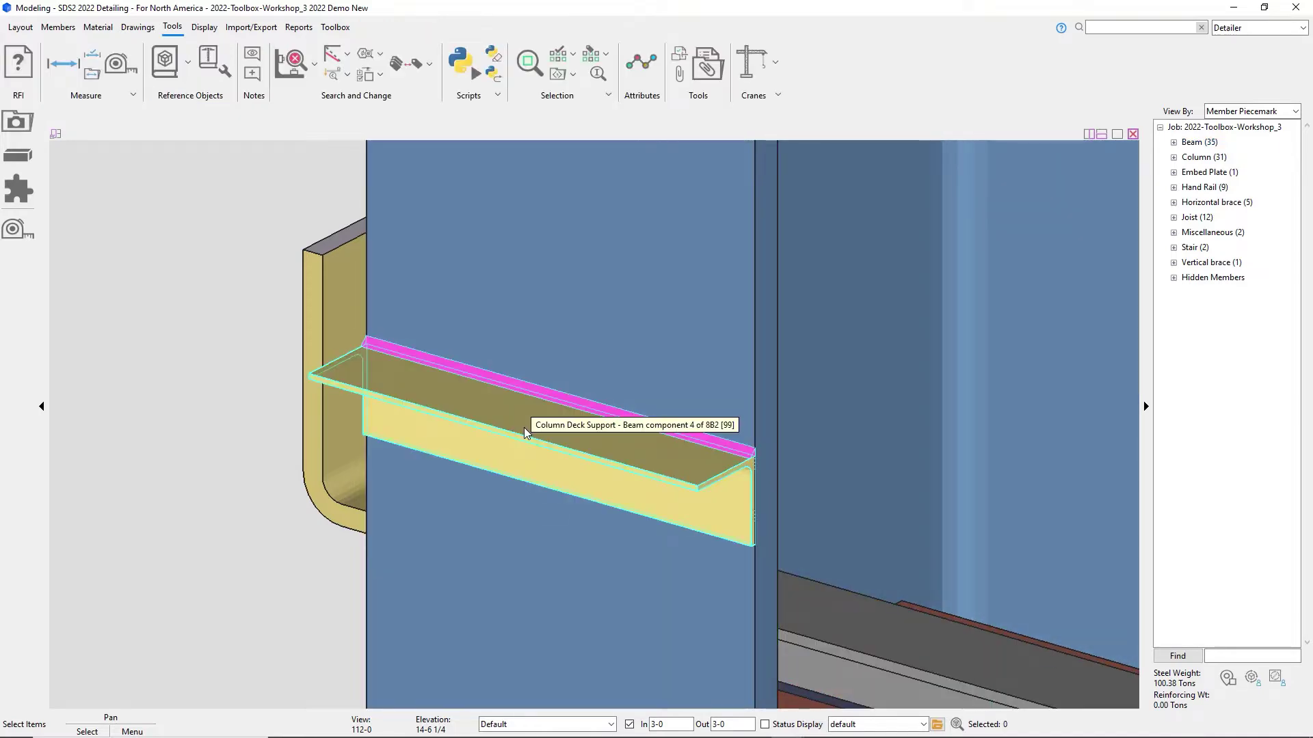
Move the deck support angle from Face A to column Face B and inspect it.
double_click(525, 432)
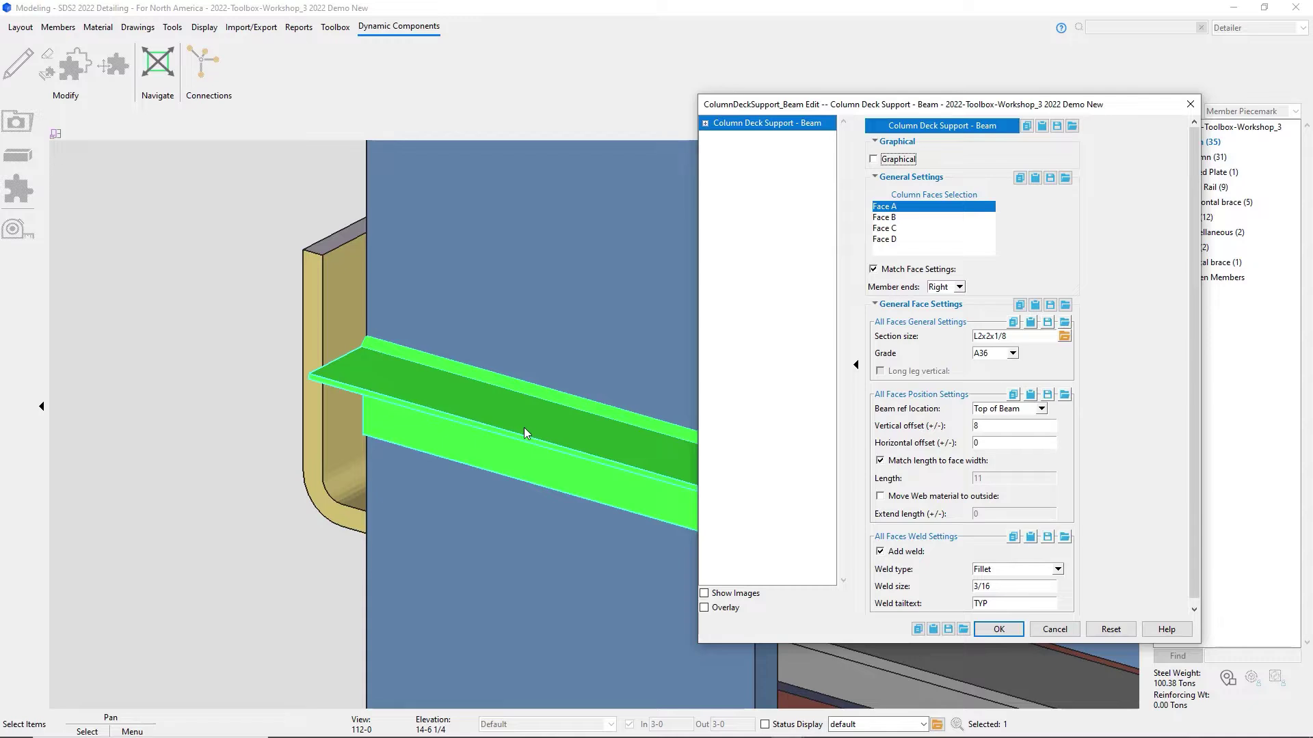
left_click(892, 219)
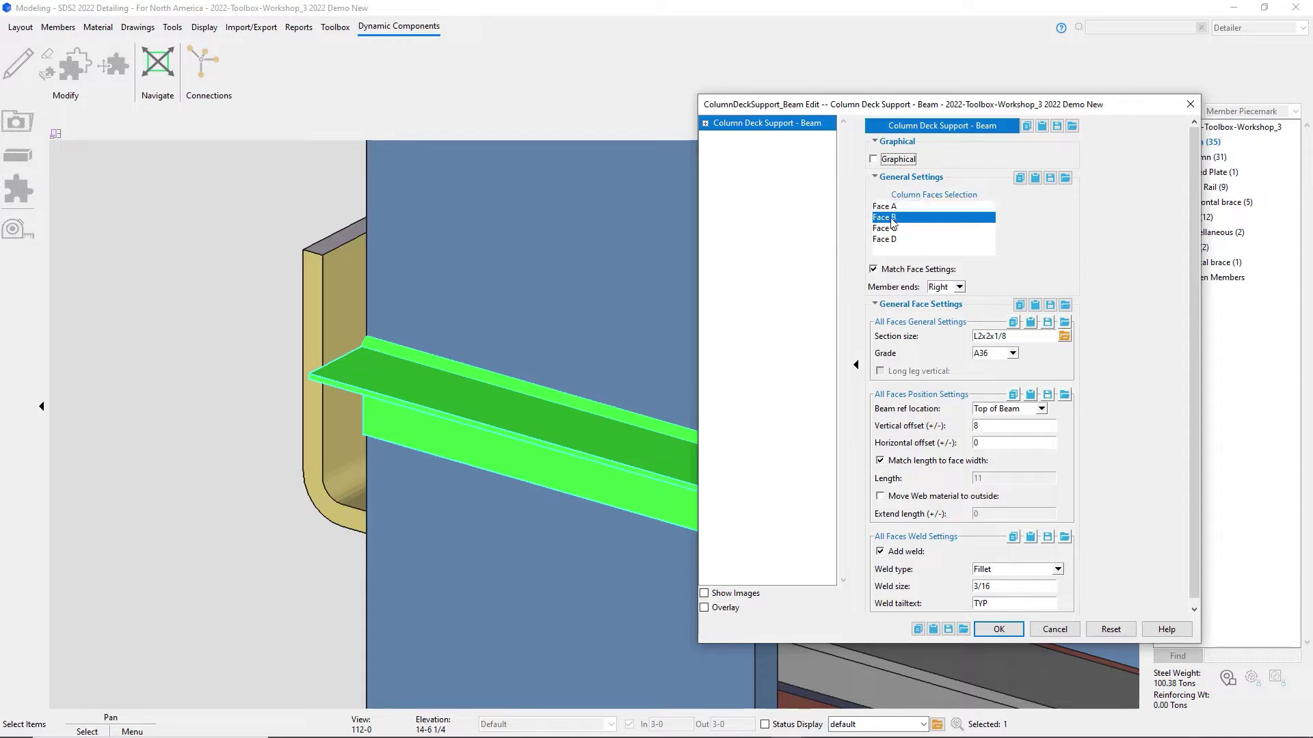
left_click(999, 629)
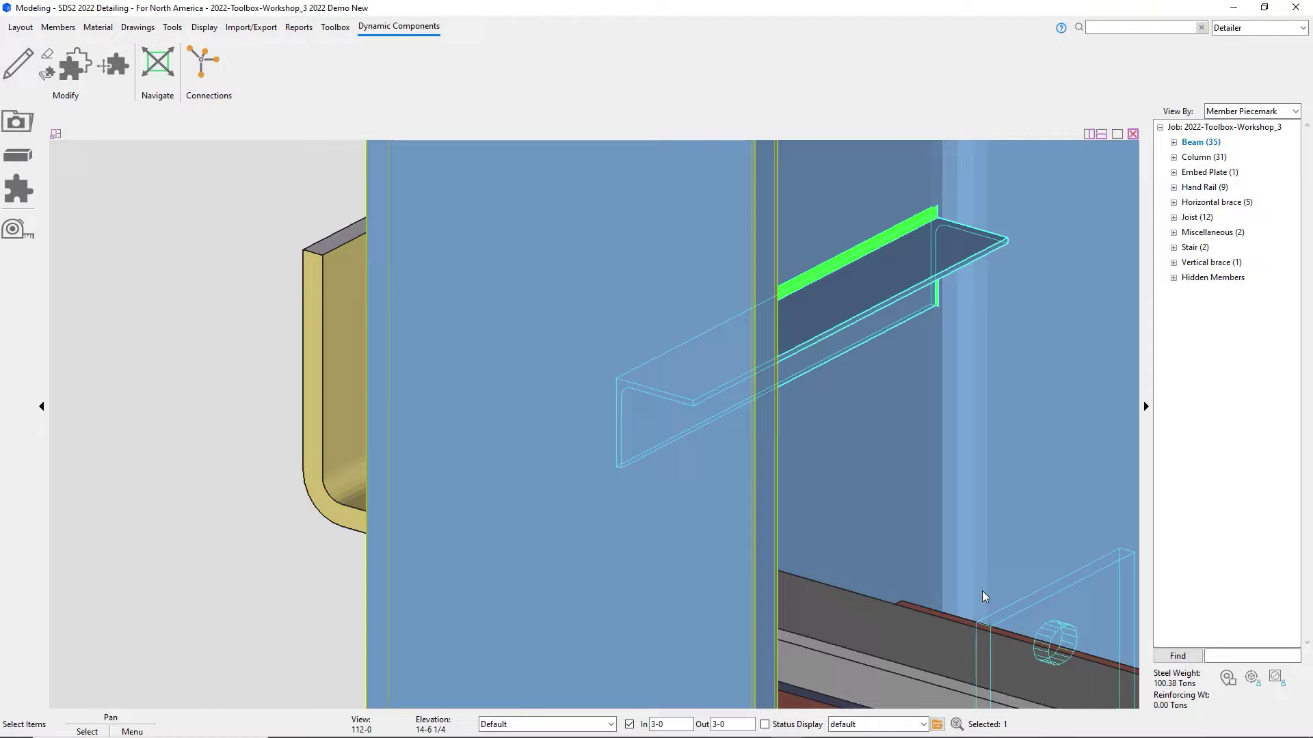
middle_click_drag(838, 530, 747, 513)
Turn on 'Move Web material to outside' for the deck support angle.
key("Escape")
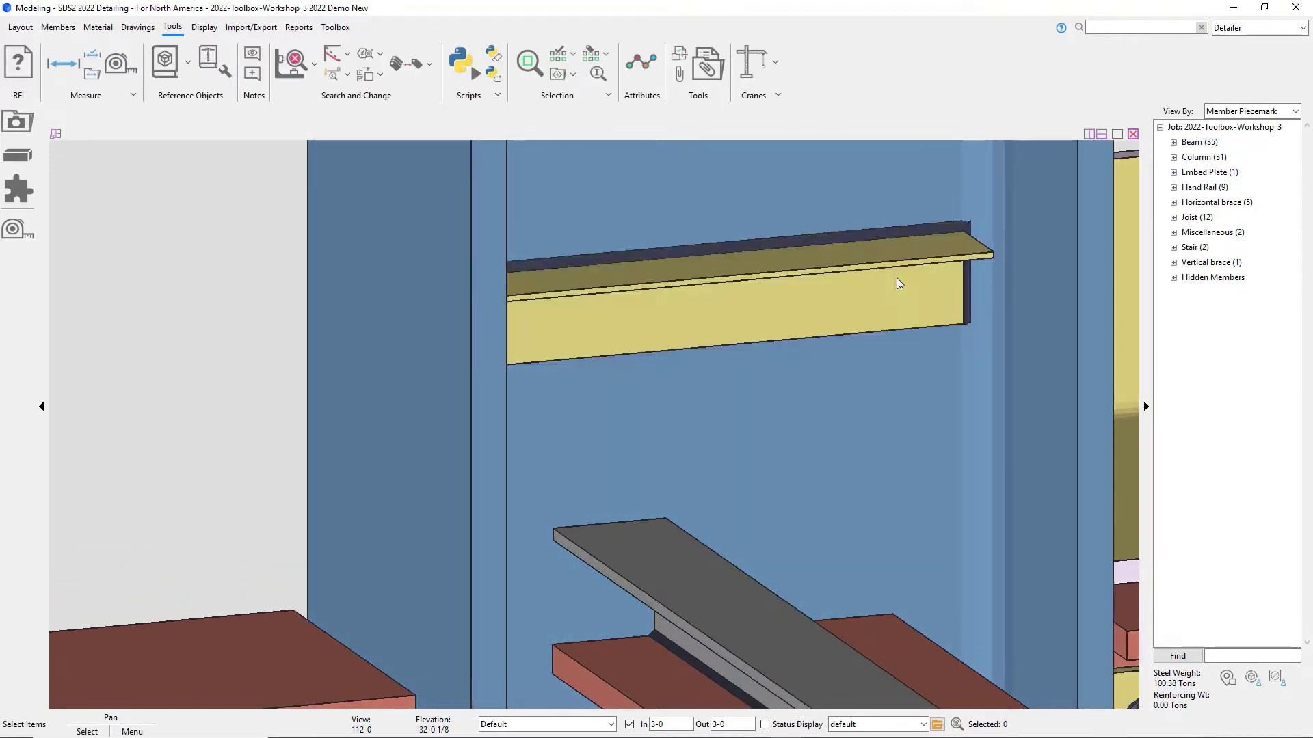
left_click(899, 283)
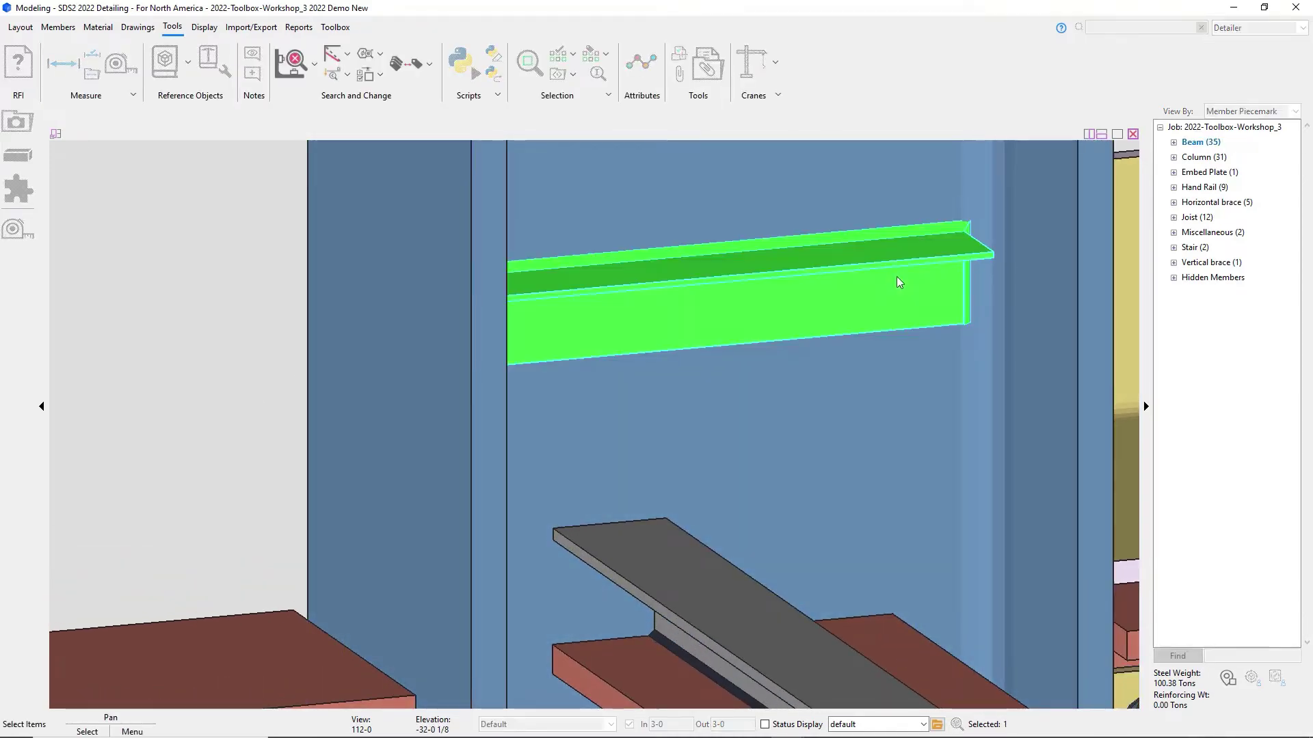
double_click(899, 283)
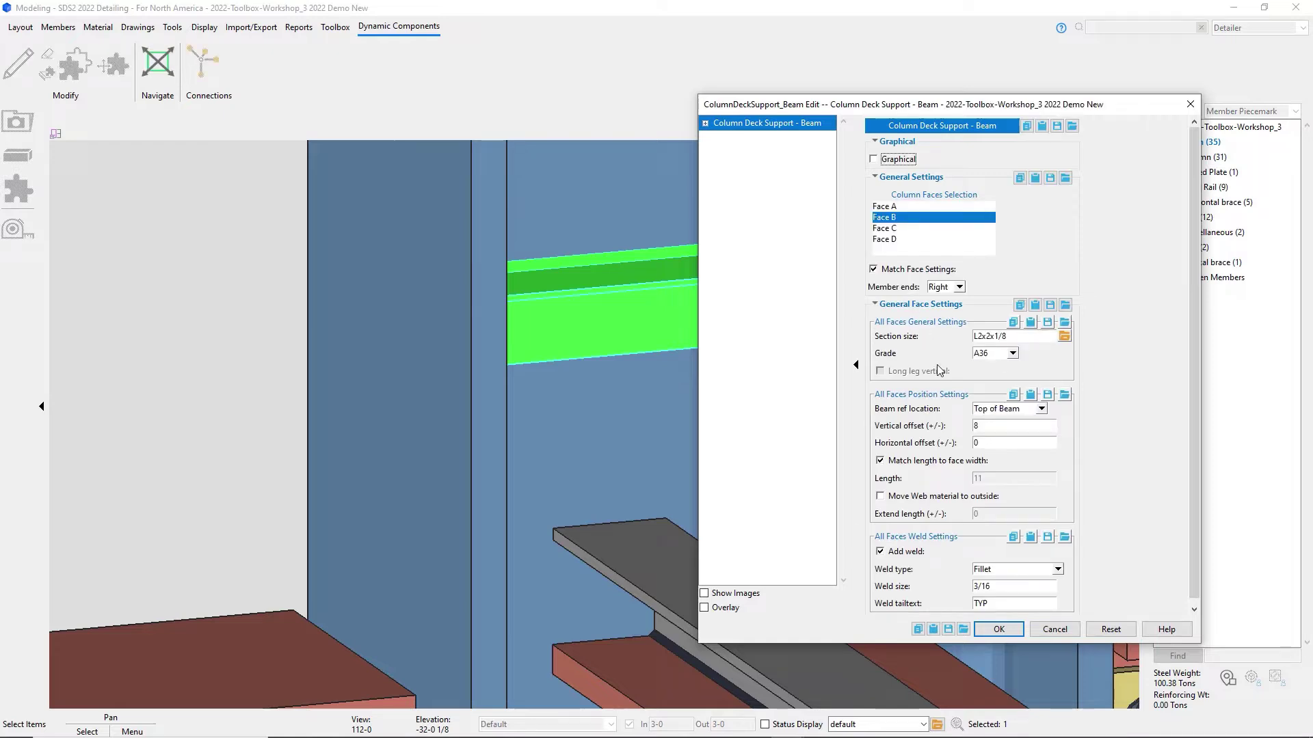
left_click(931, 498)
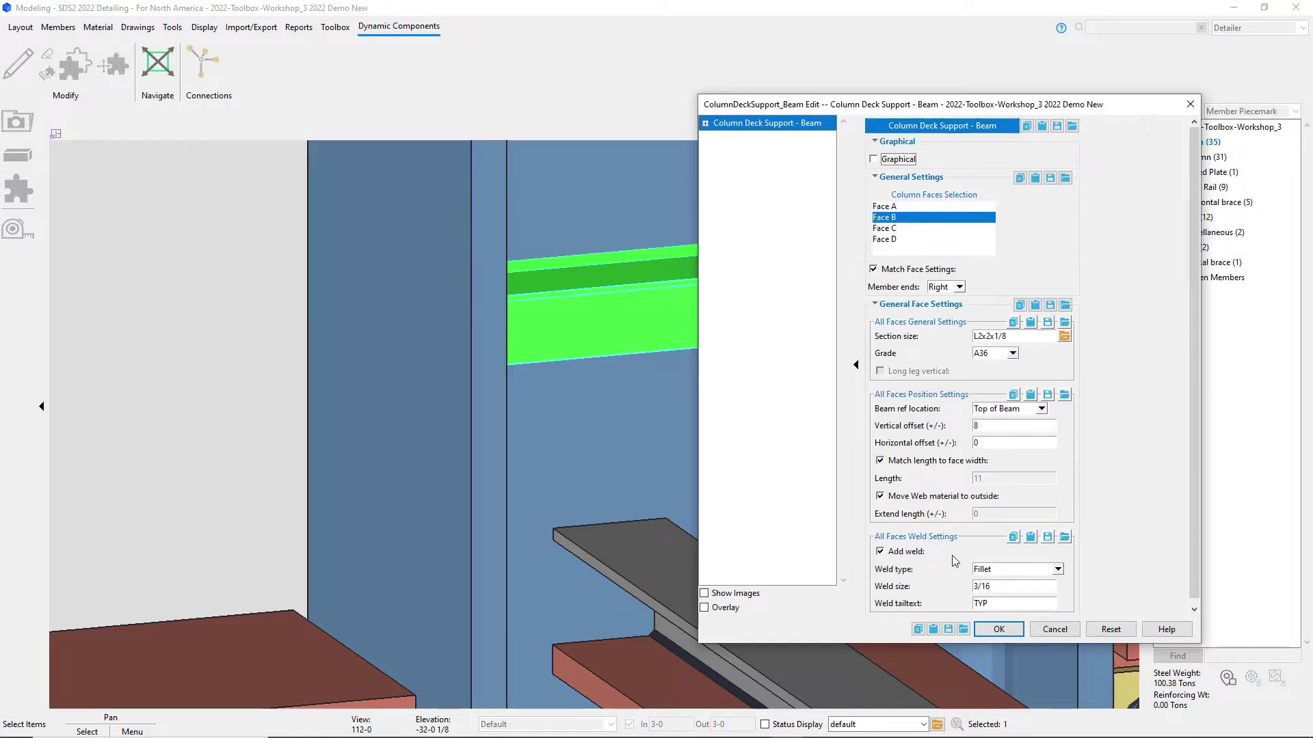
left_click(997, 629)
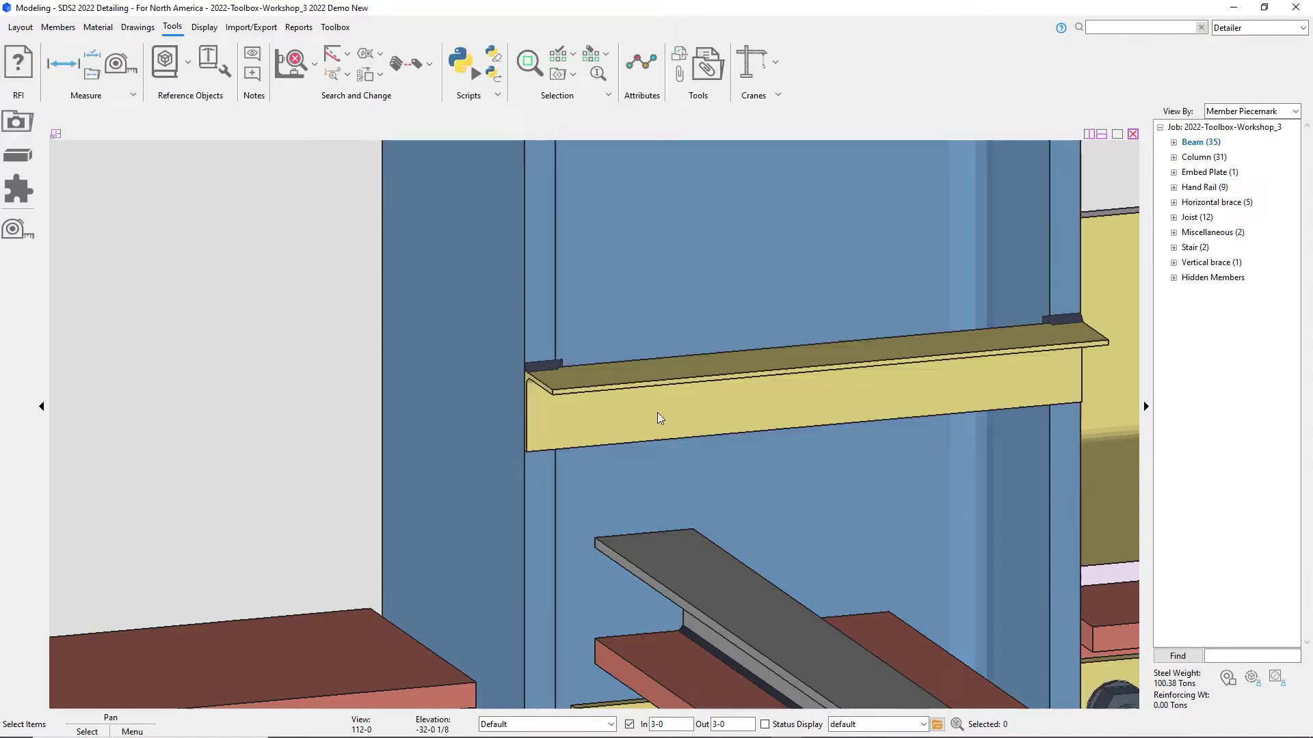
Set the deck support angle's Extend length to -1/2.
double_click(590, 436)
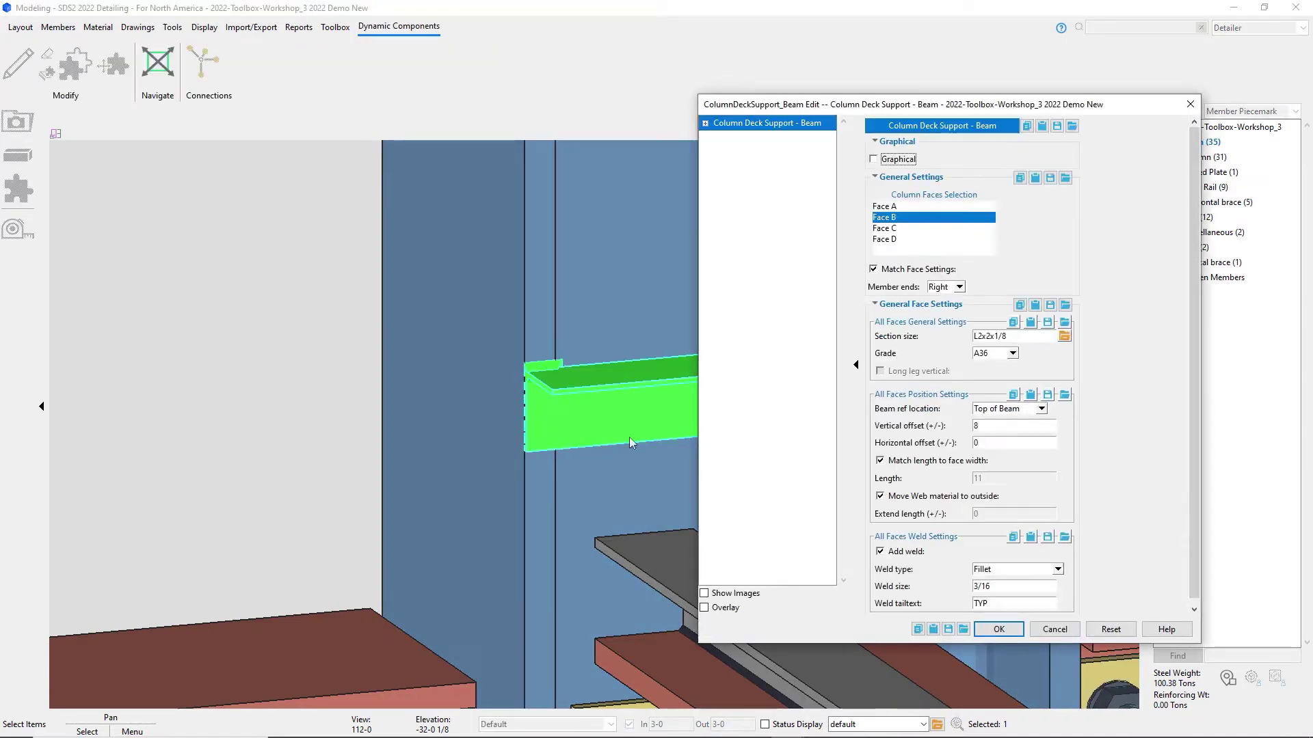
left_click(1005, 513)
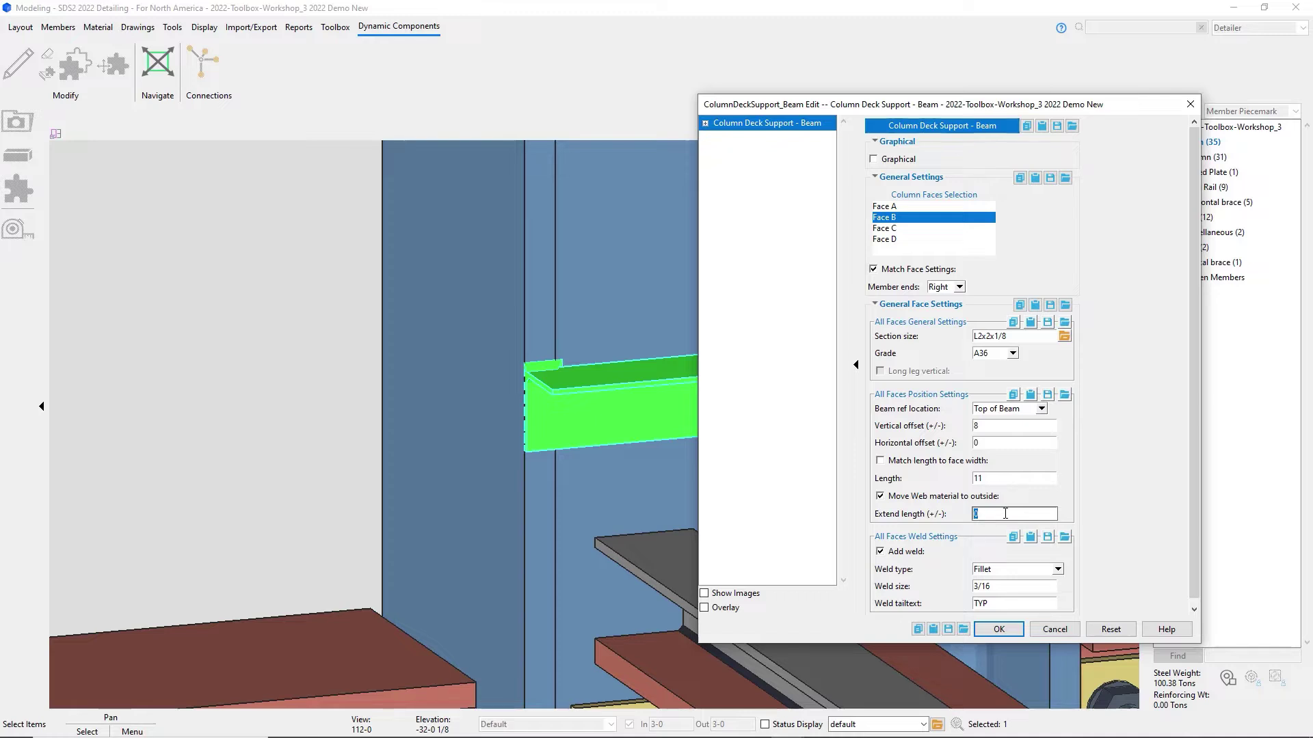
type("-1/2")
left_click(999, 629)
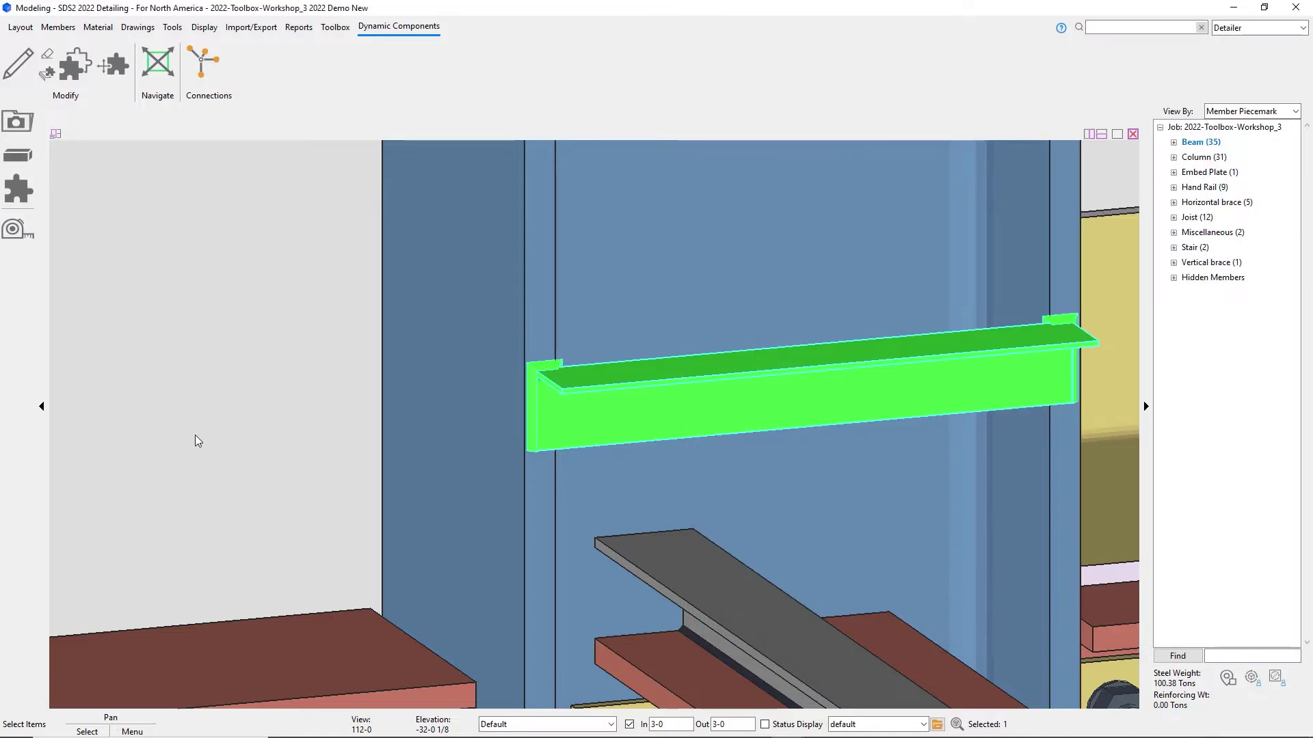
left_click(195, 435)
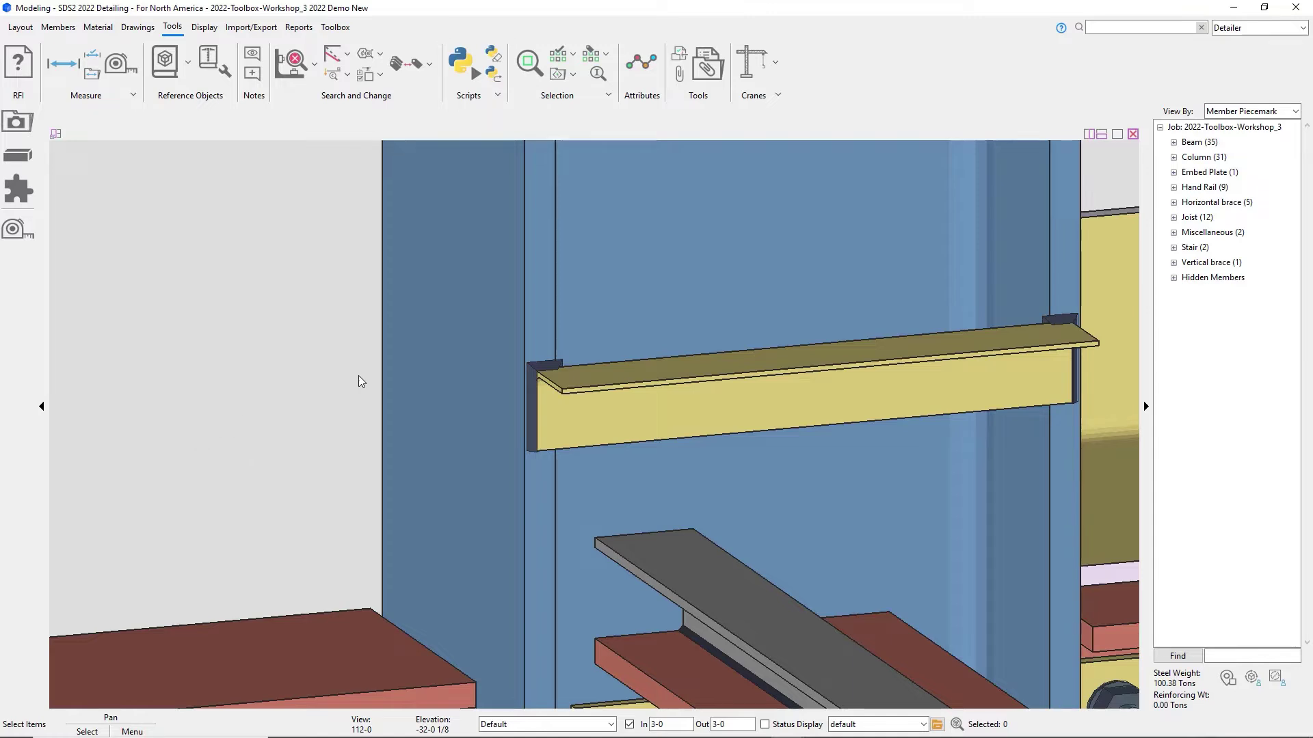
Reference the angle to Bottom of Beam with vertical offset -8.
left_click(642, 396)
double_click(642, 396)
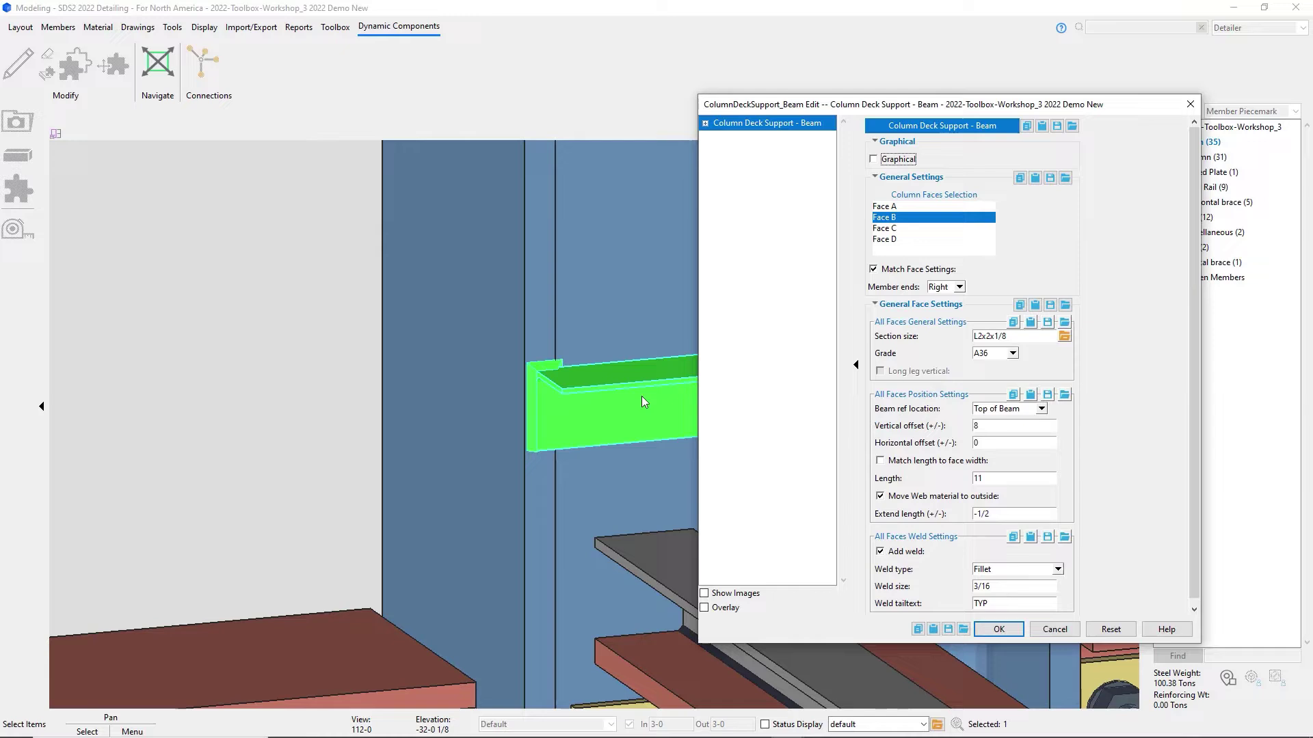
left_click(1009, 410)
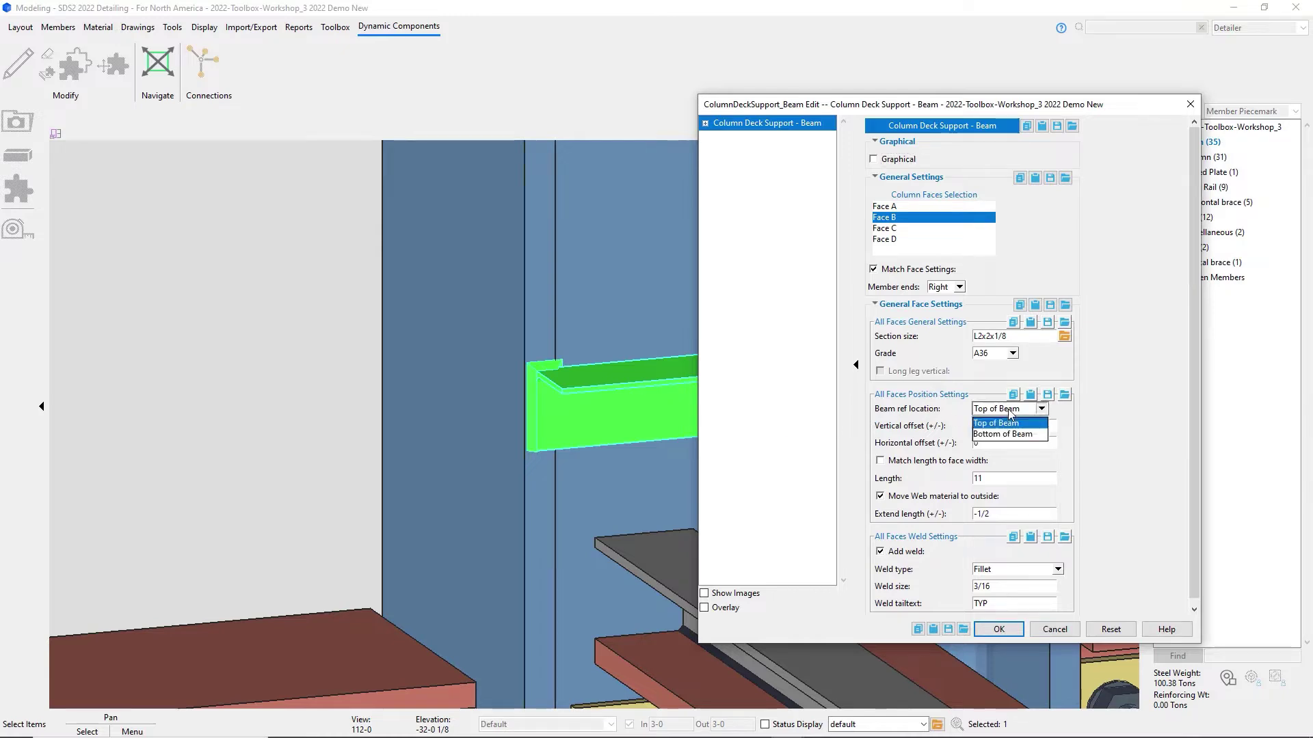
left_click(1015, 435)
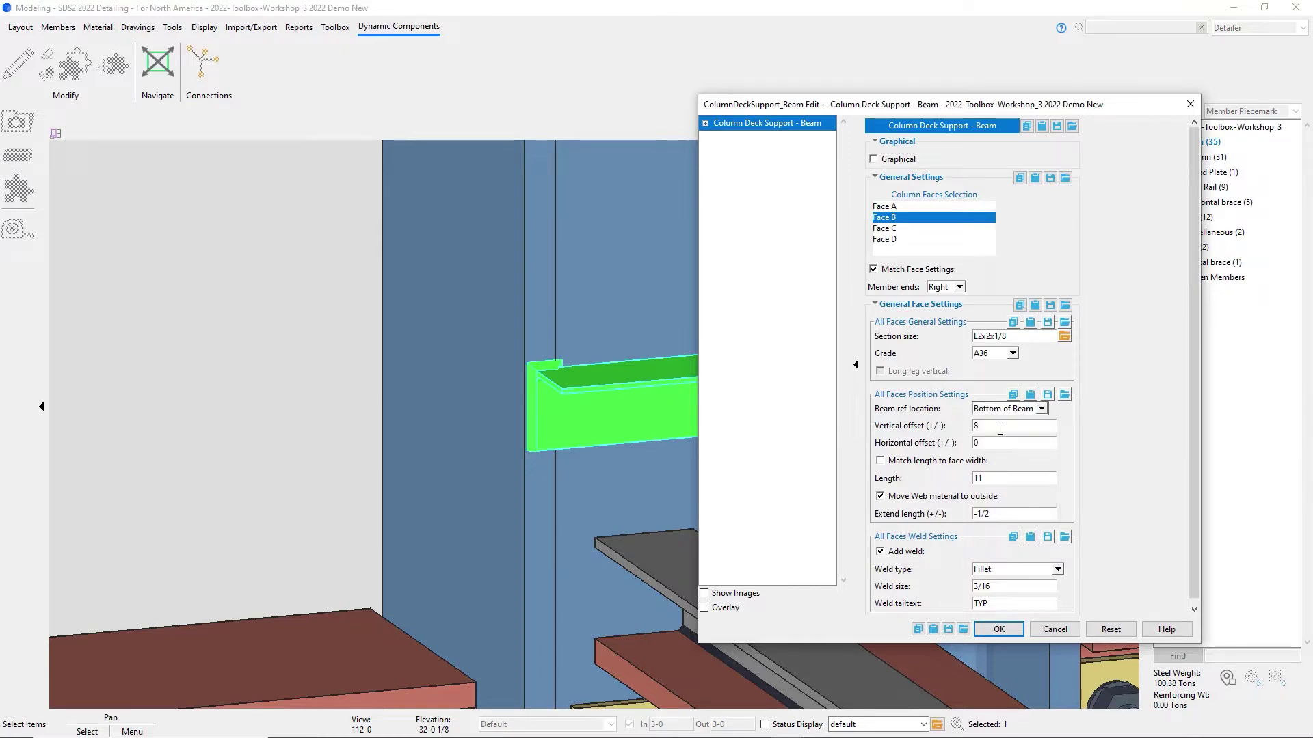
double_click(1000, 428)
type("-8")
left_click(1011, 632)
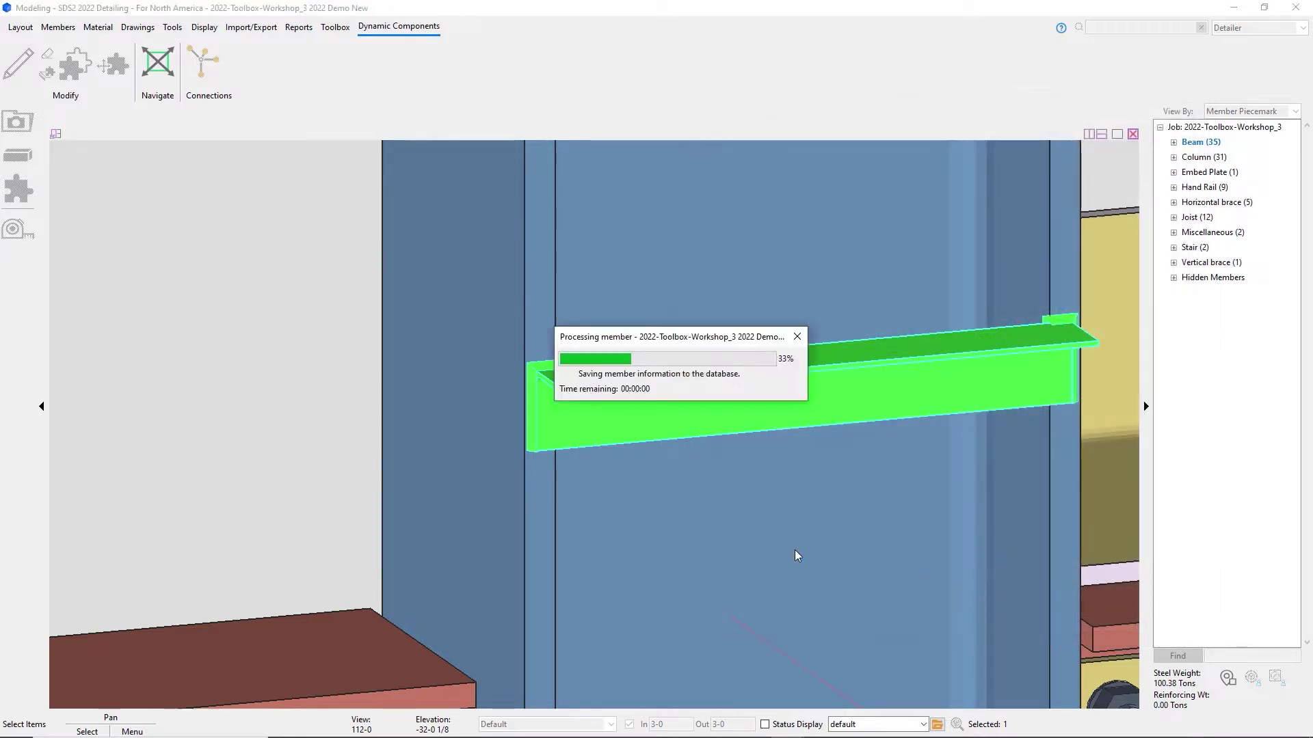
scroll(794, 554, "down", 3)
scroll(717, 444, "up", 3)
middle_click_drag(718, 445, 767, 533)
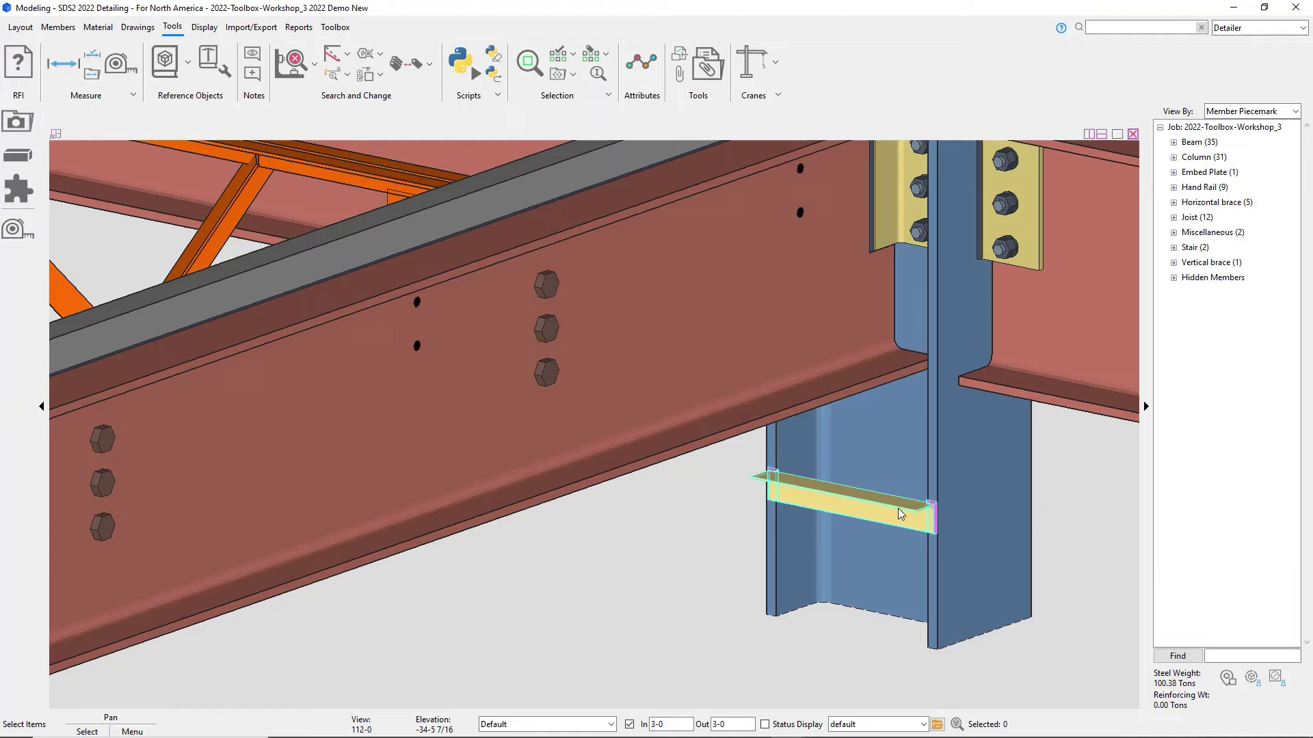
Place deck support angles on Faces A and B at Top of Beam with vertical offset 8.
double_click(858, 546)
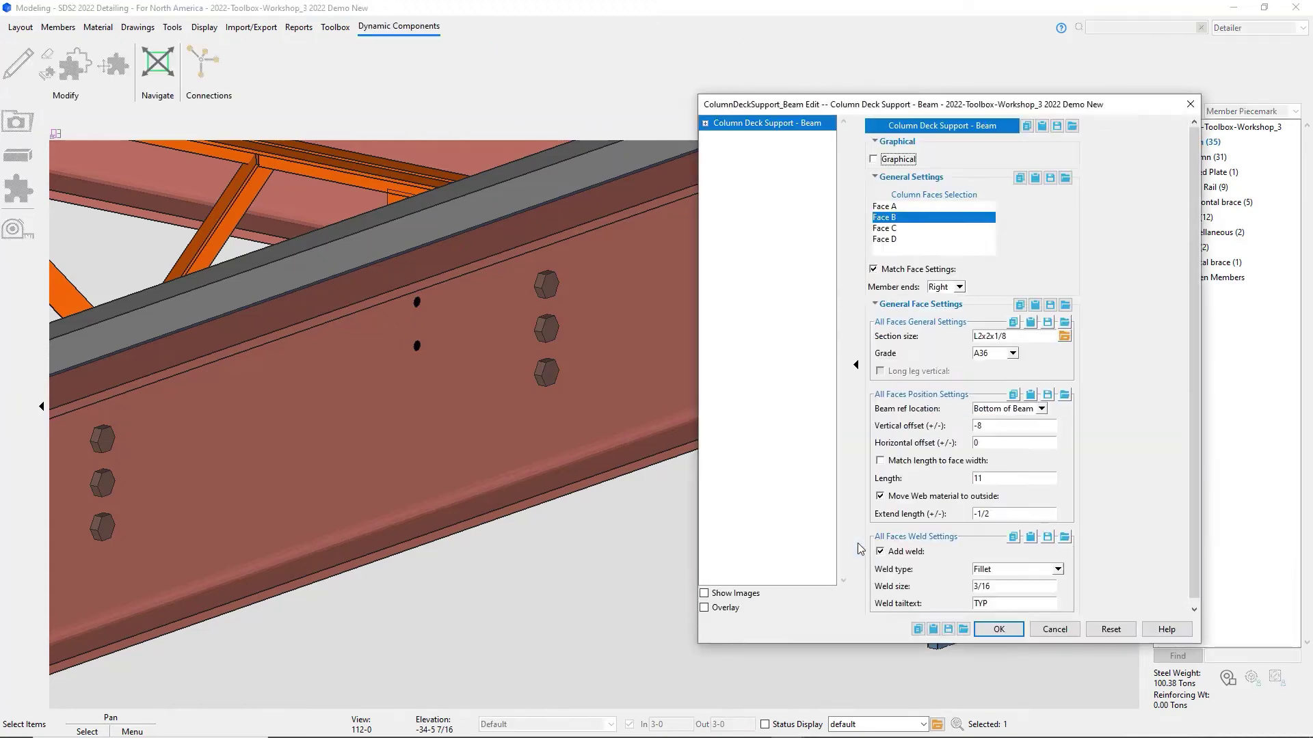
left_click(885, 206)
left_click(886, 218, "ctrl")
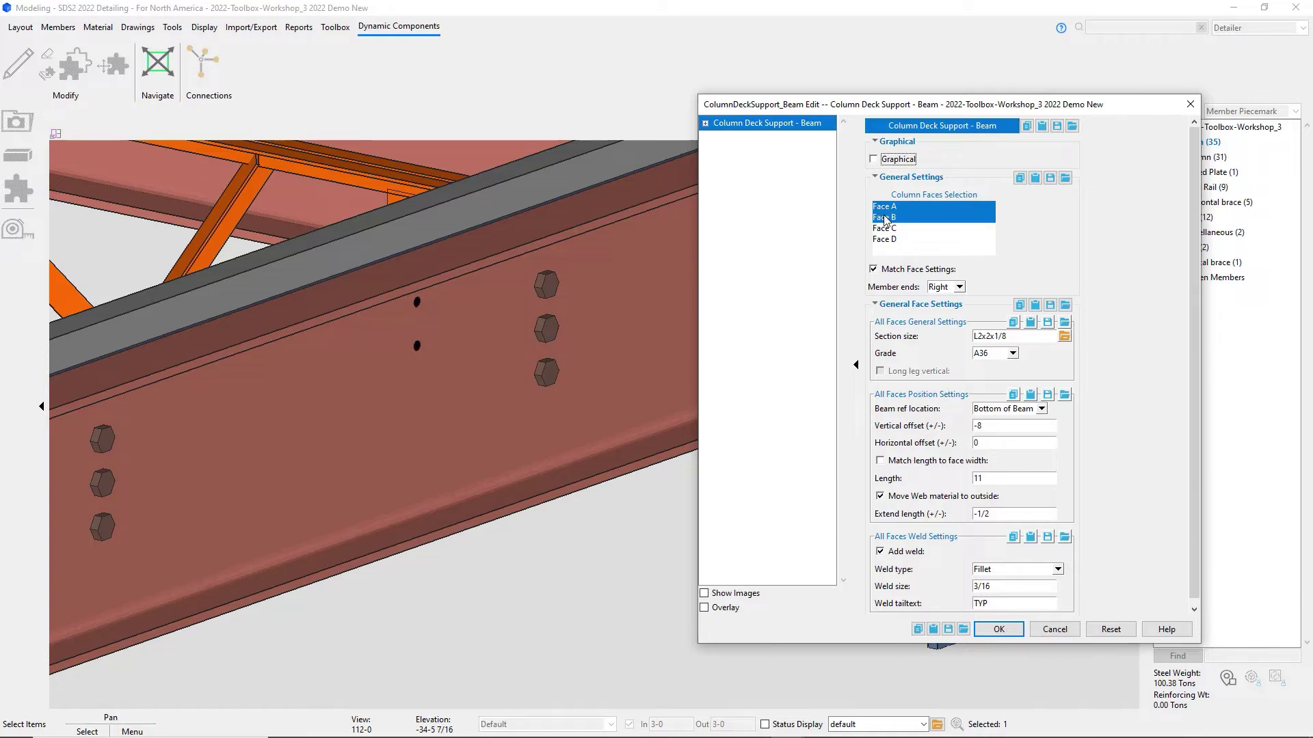
left_click(1036, 410)
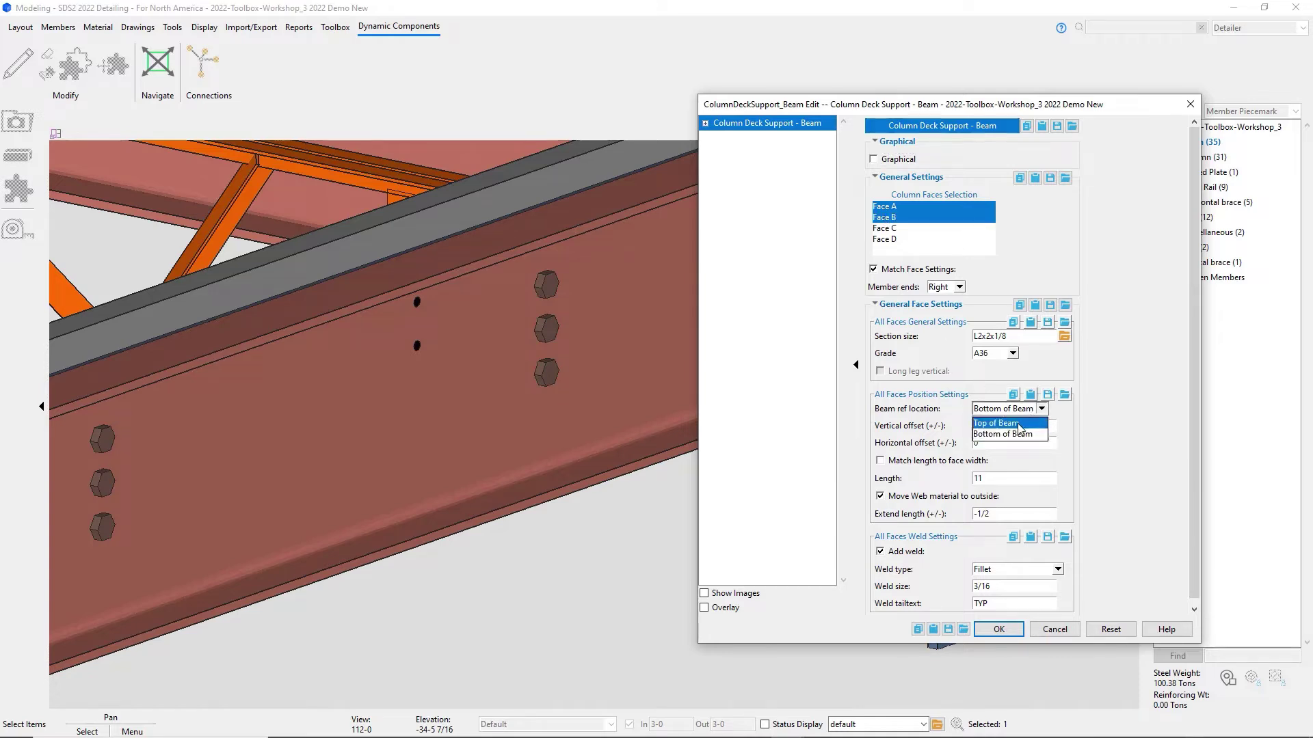
left_click(995, 431)
double_click(998, 427)
type("8")
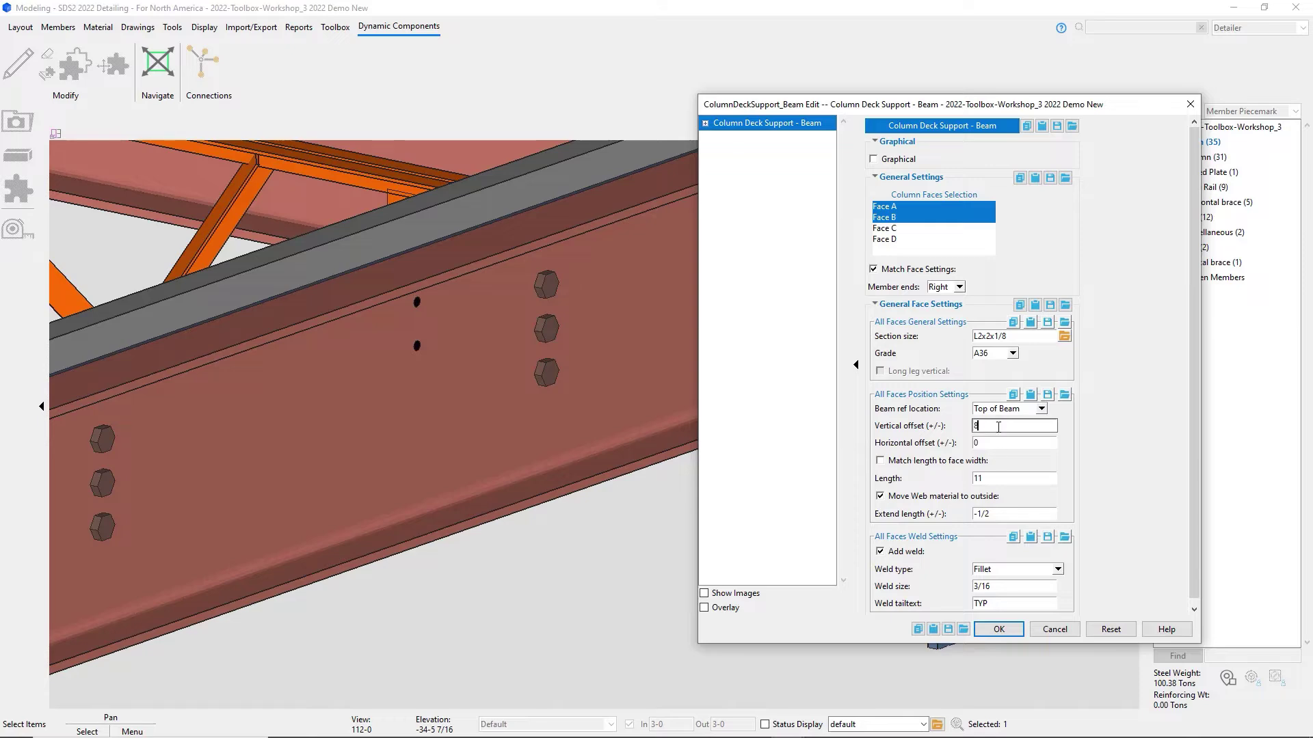
left_click(999, 630)
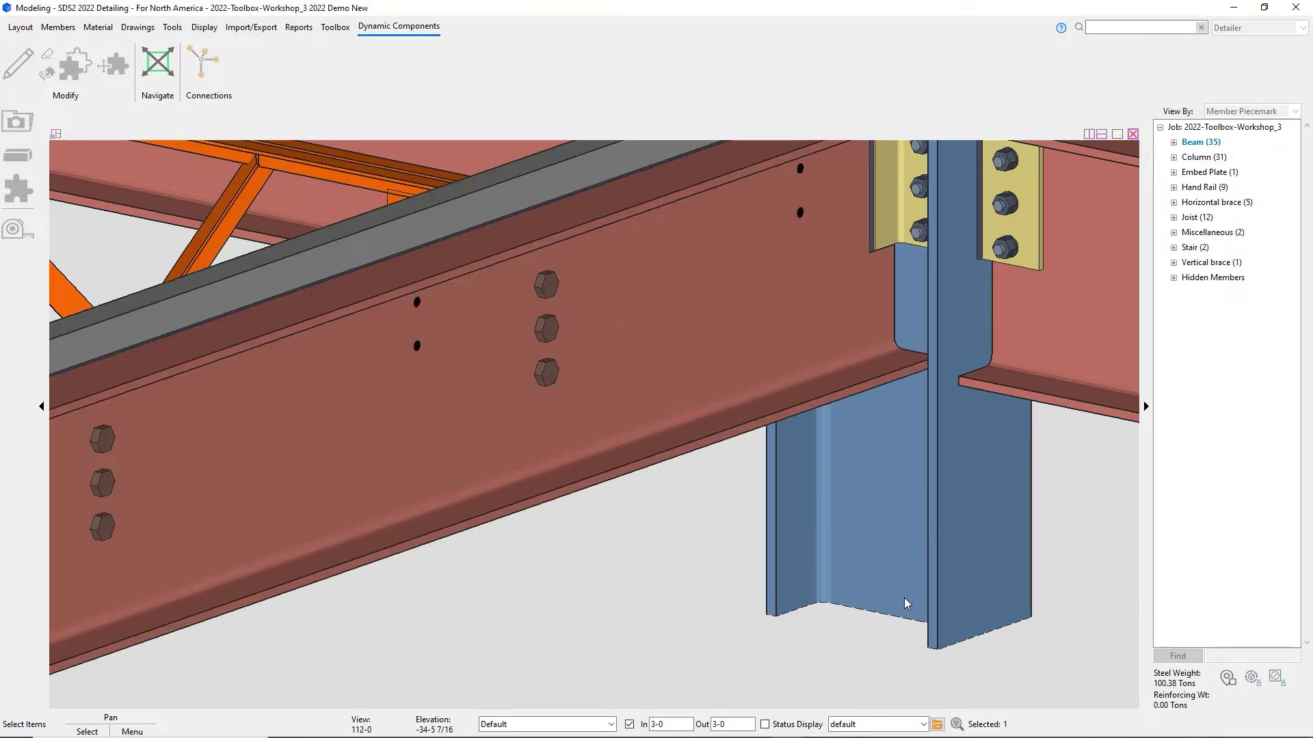
middle_click_drag(727, 542, 803, 404)
scroll(481, 337, "up", 3)
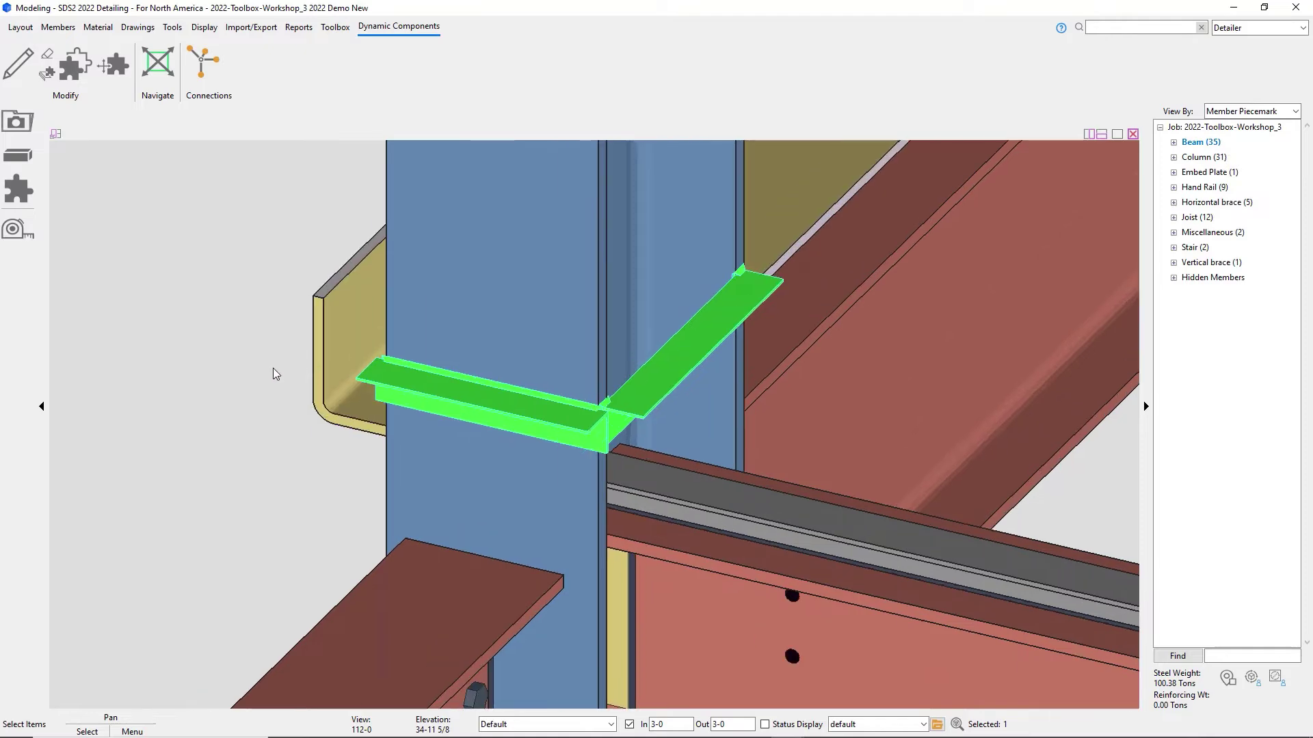
left_click(294, 517)
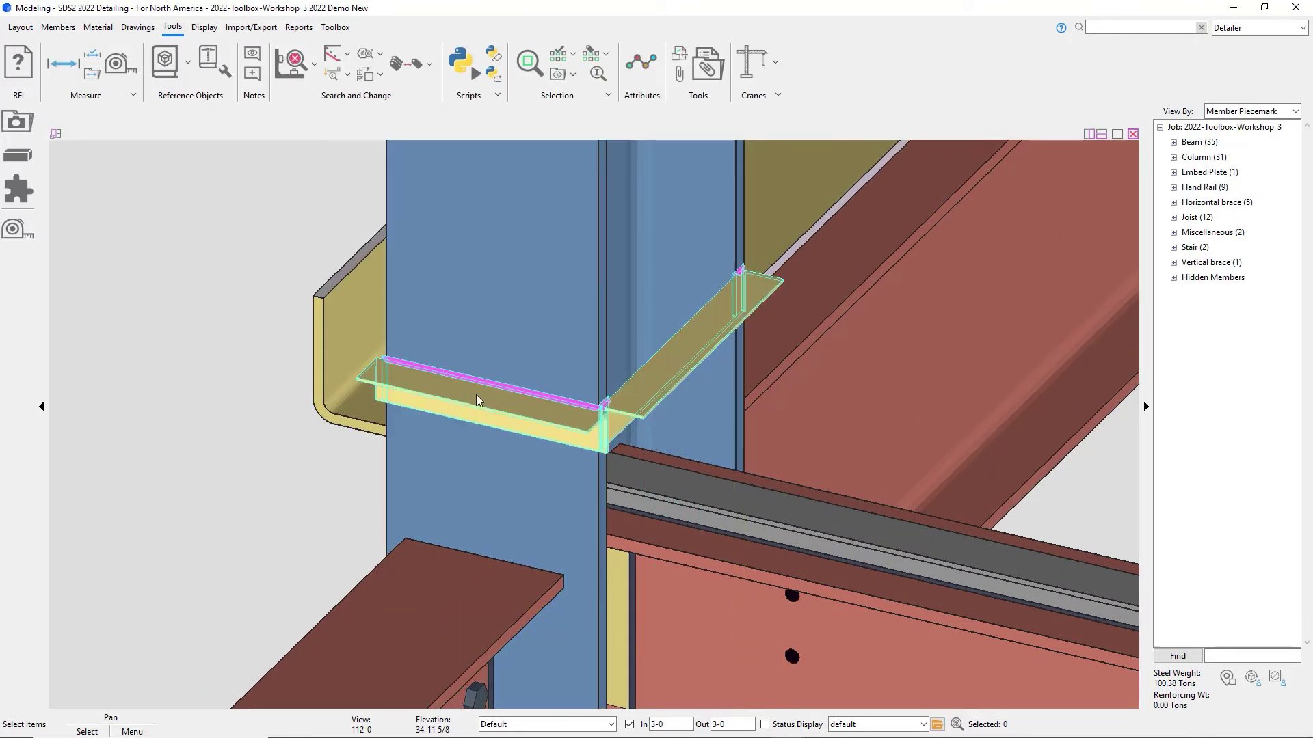
Uncheck Match Face Settings; give Face A a face-width angle at 2 1/2 vertical offset.
left_click(482, 398)
double_click(481, 400)
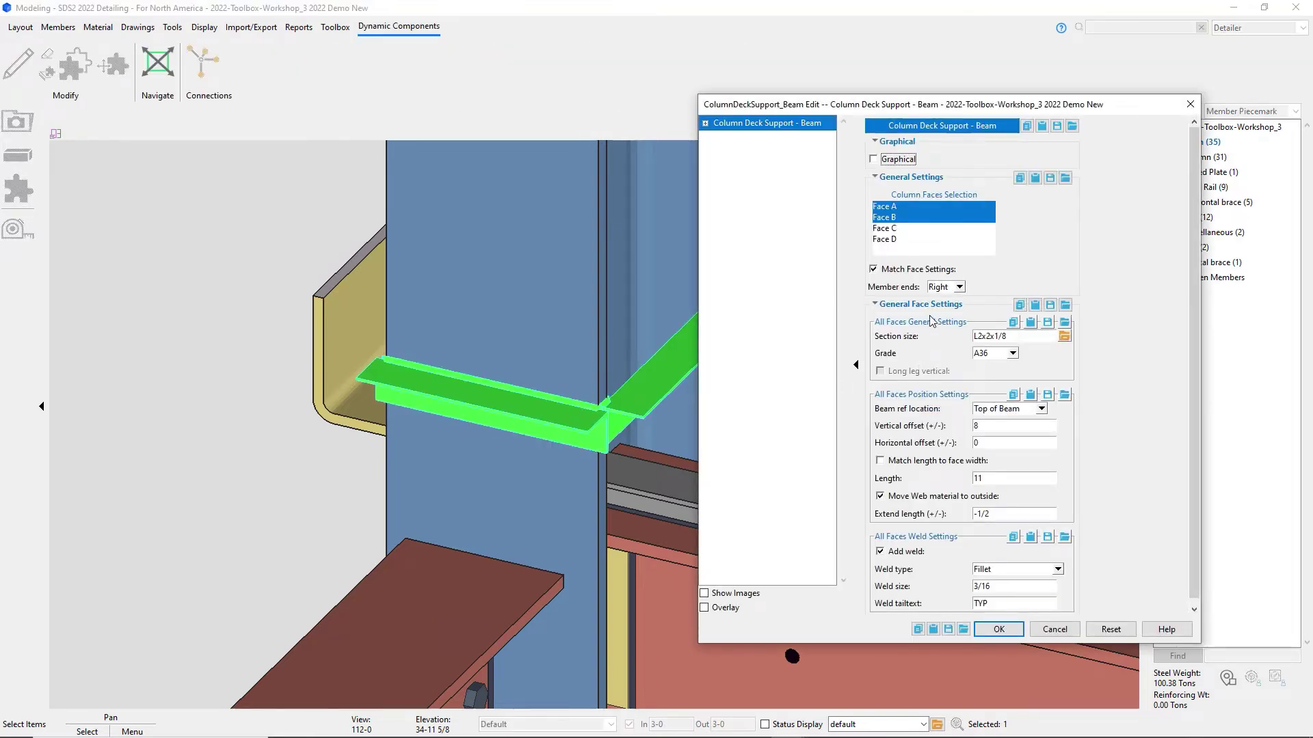
left_click(893, 270)
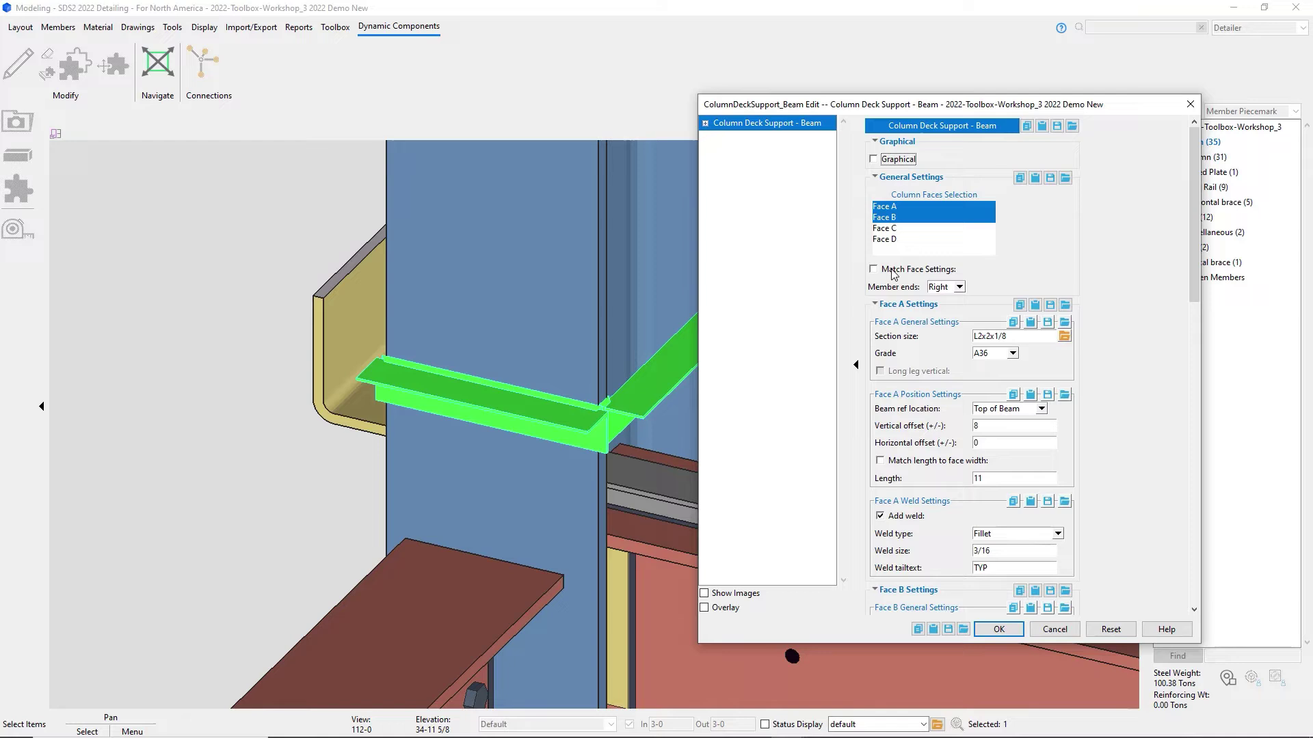
left_click(942, 462)
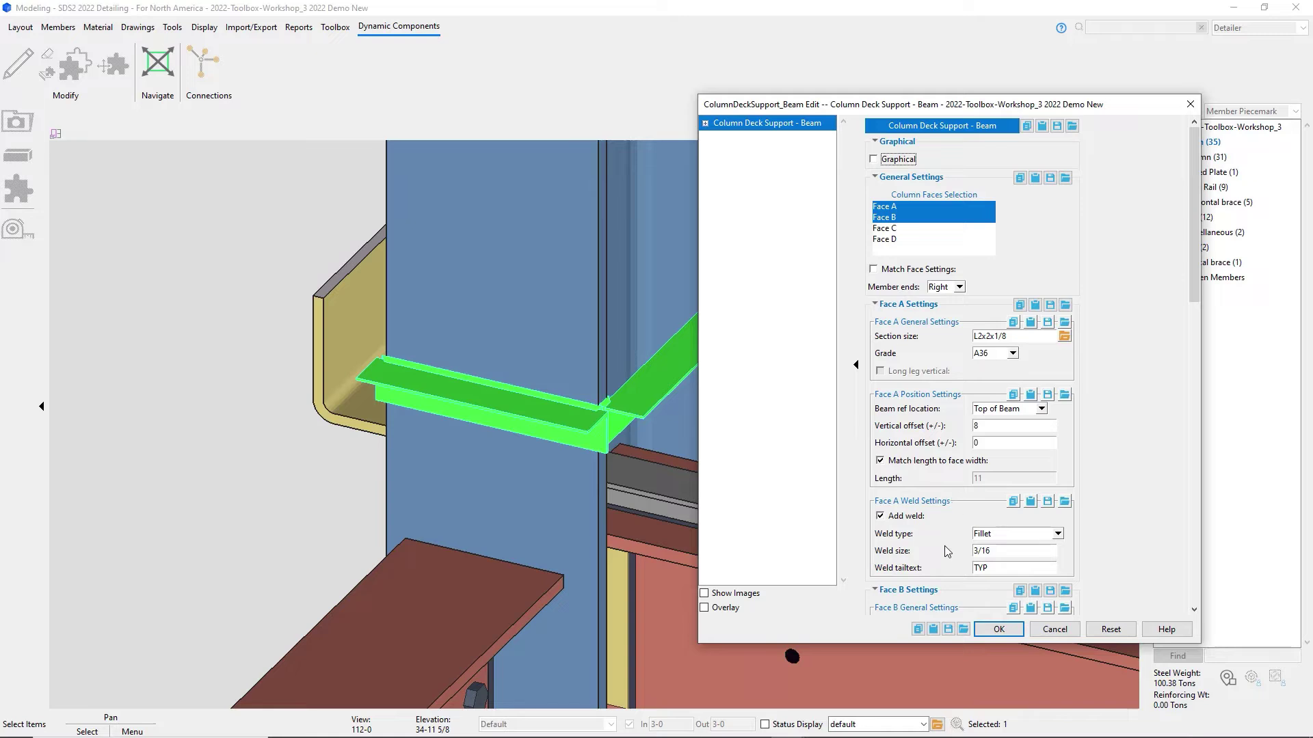
scroll(945, 548, "down", 3)
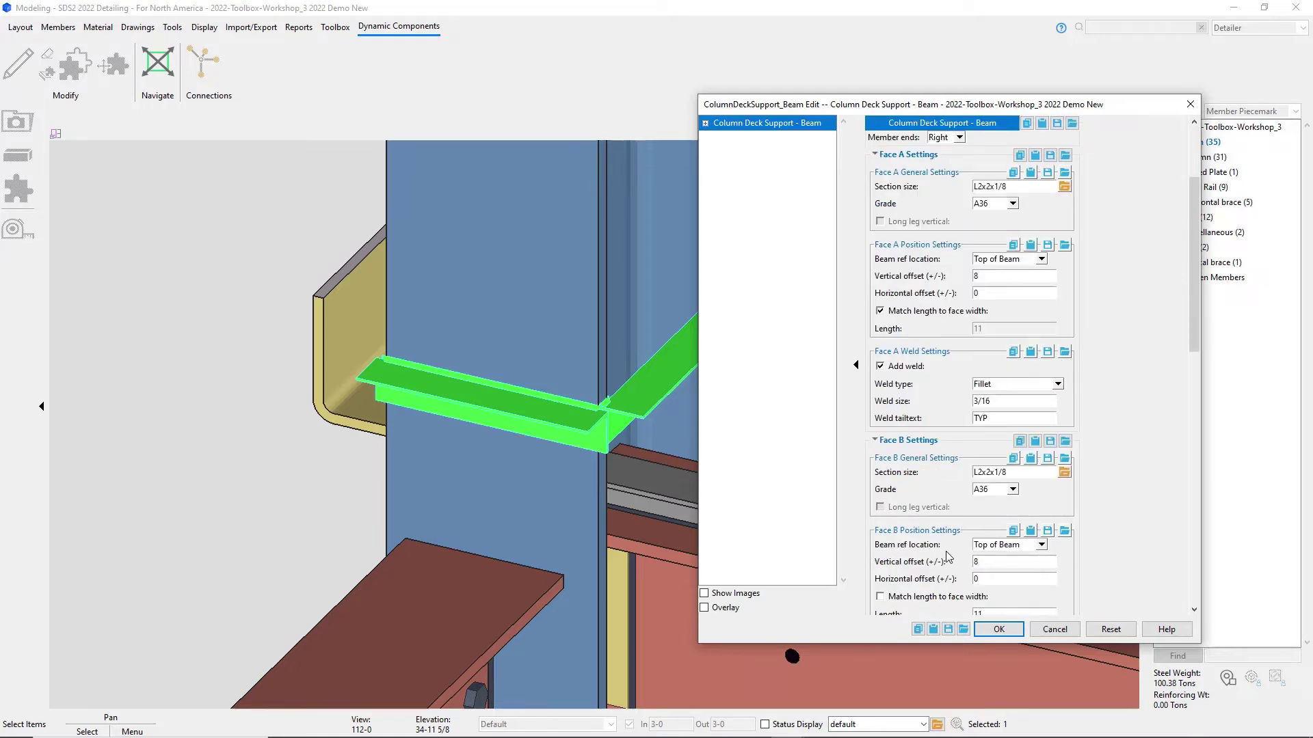
scroll(945, 551, "down", 3)
scroll(946, 551, "up", 3)
left_click(984, 278)
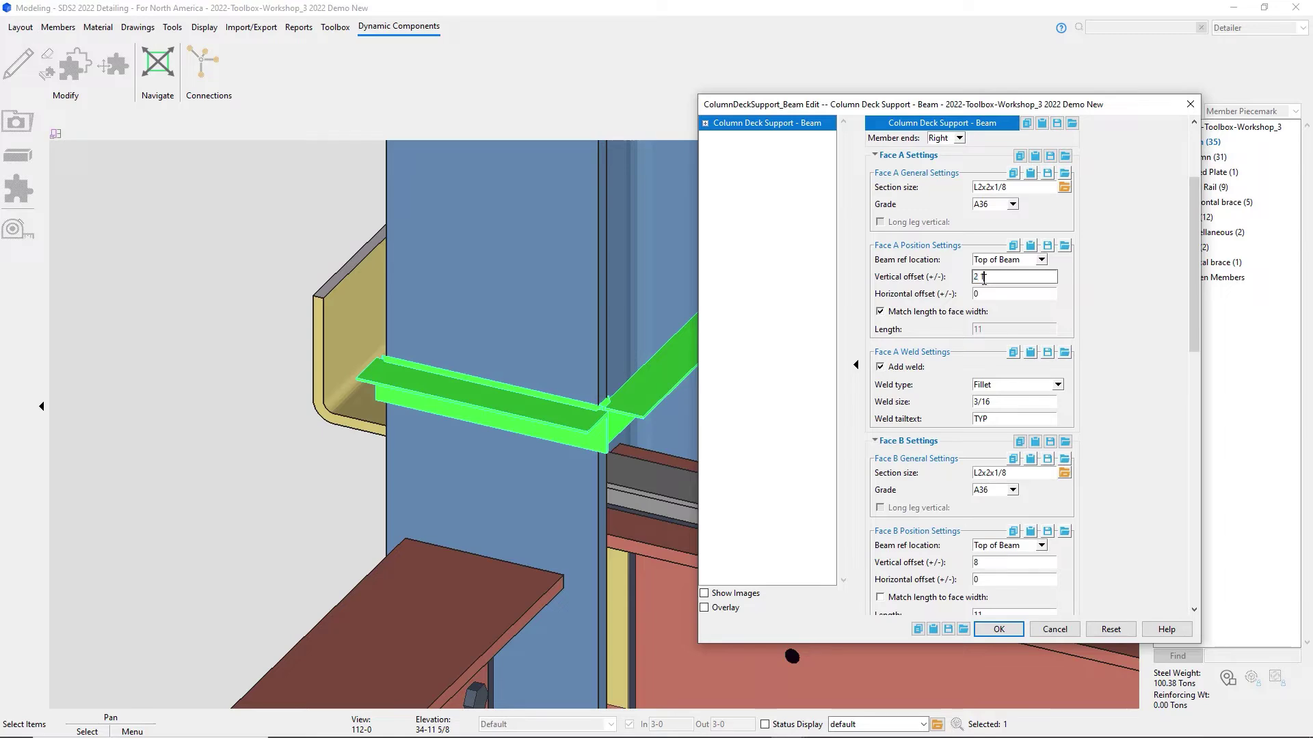
type("2 1/2")
left_click(1000, 627)
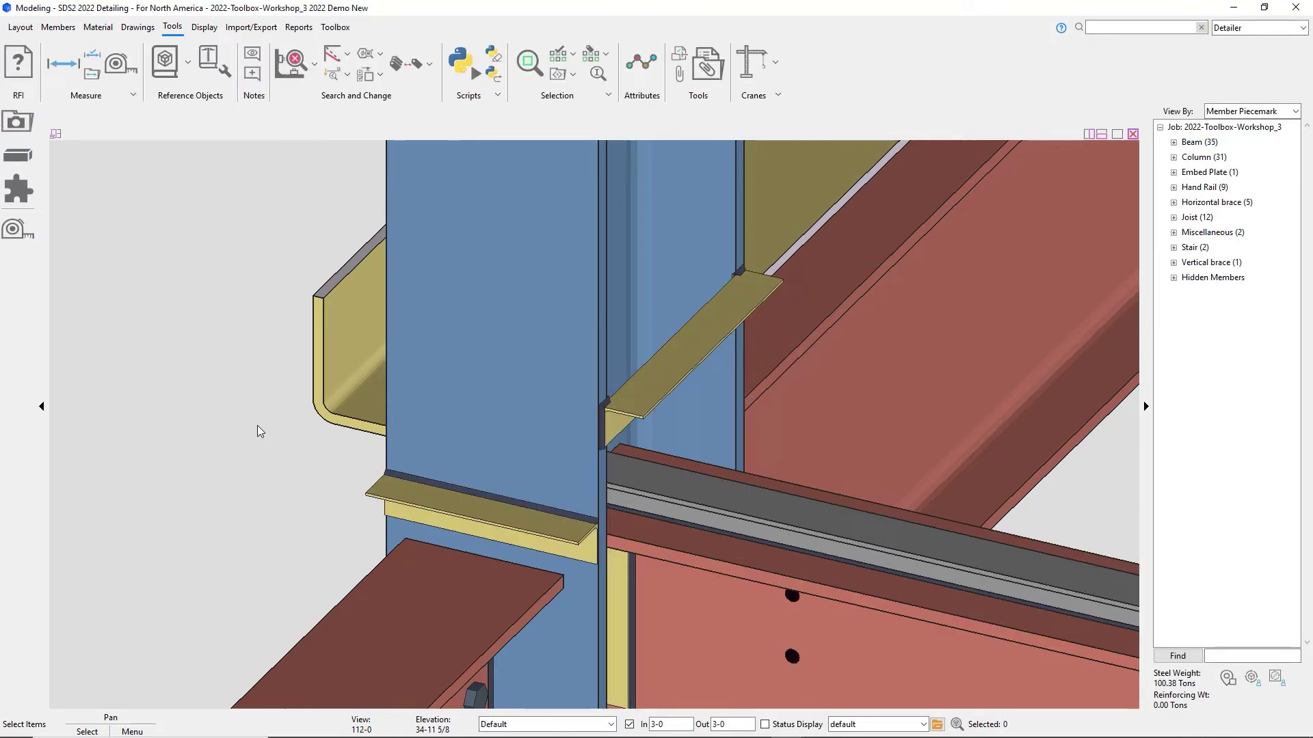
Add a Column Deck Support - Beam component to the other beam framing into the column.
middle_click_drag(260, 430, 498, 486, "shift")
scroll(496, 477, "down", 3)
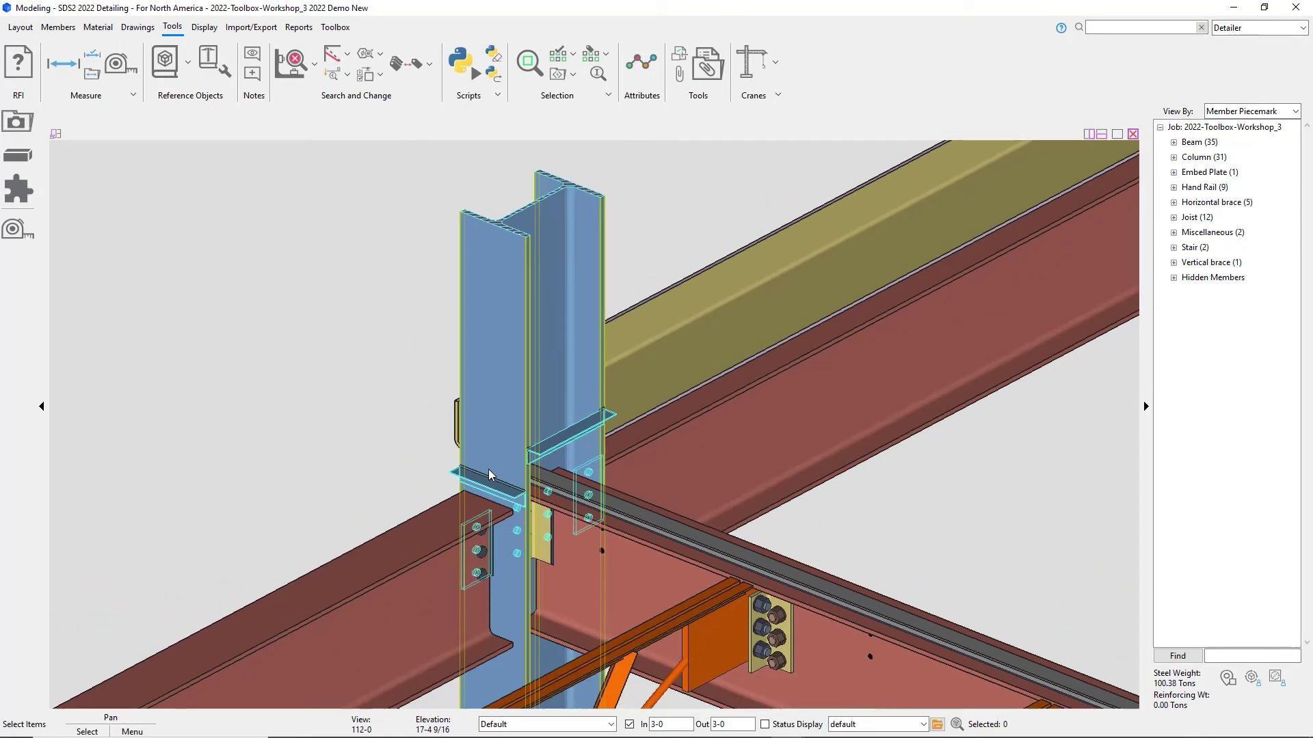
scroll(482, 469, "down", 5)
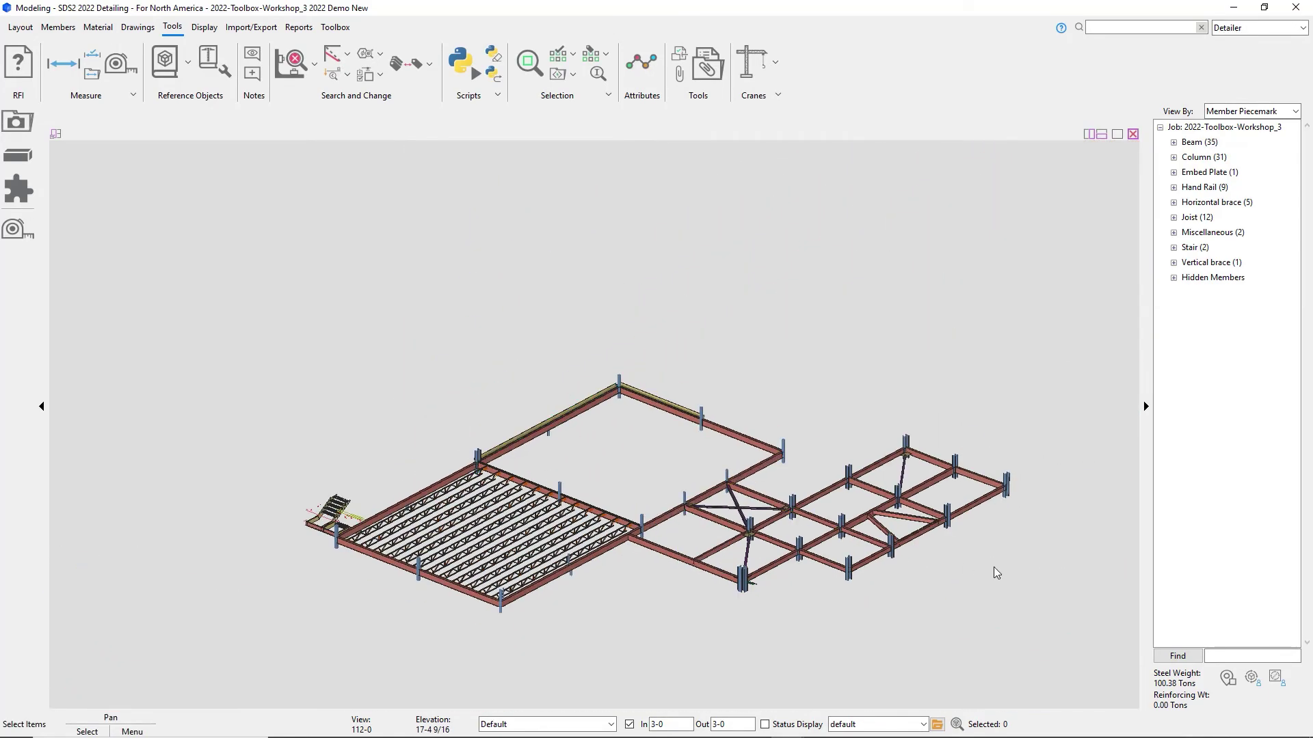
scroll(1049, 507, "up", 10)
middle_click_drag(832, 454, 780, 487, "shift")
left_click(779, 487)
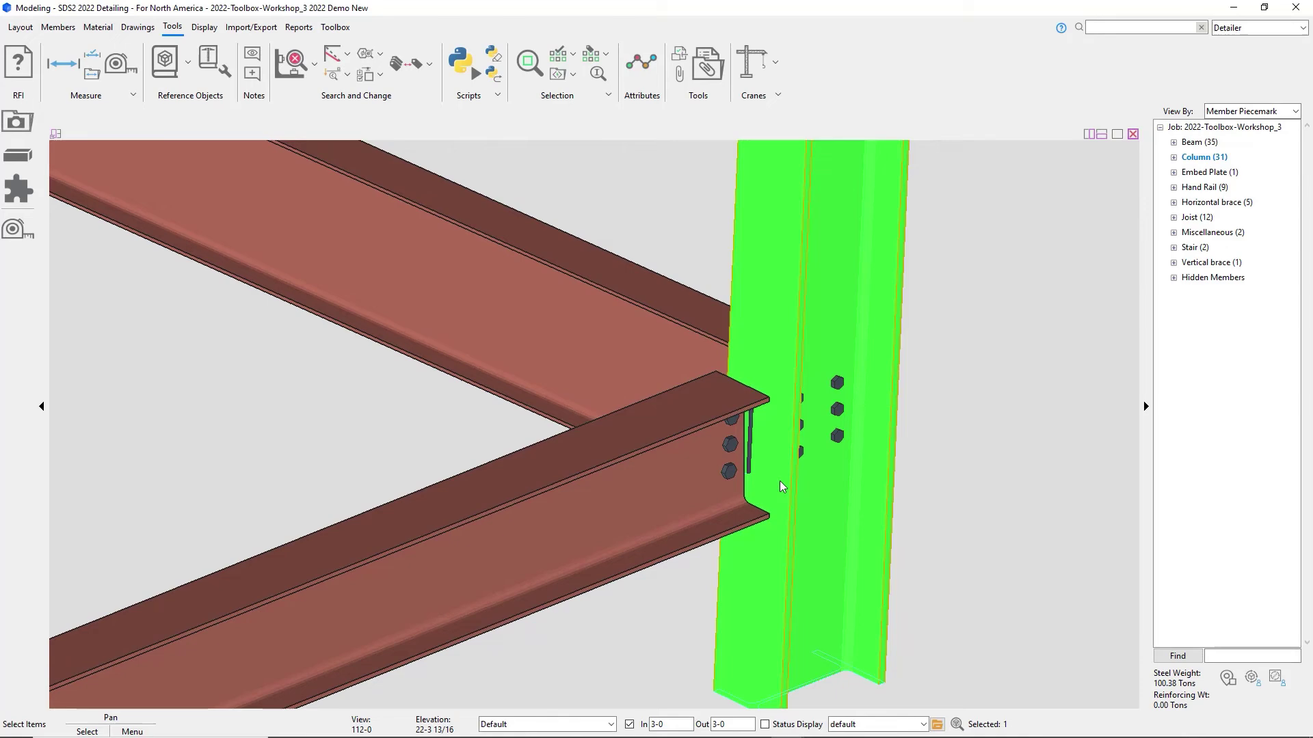
left_click(692, 635)
left_click(643, 571)
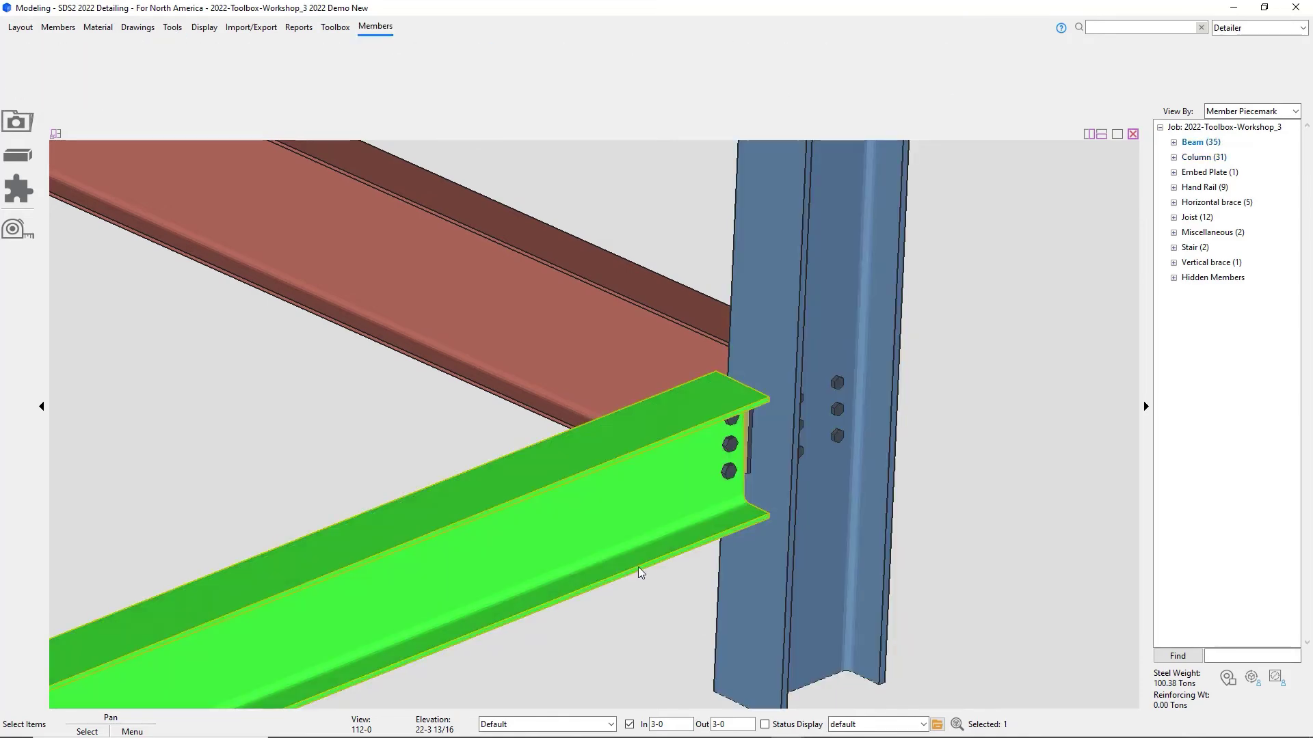
key("a")
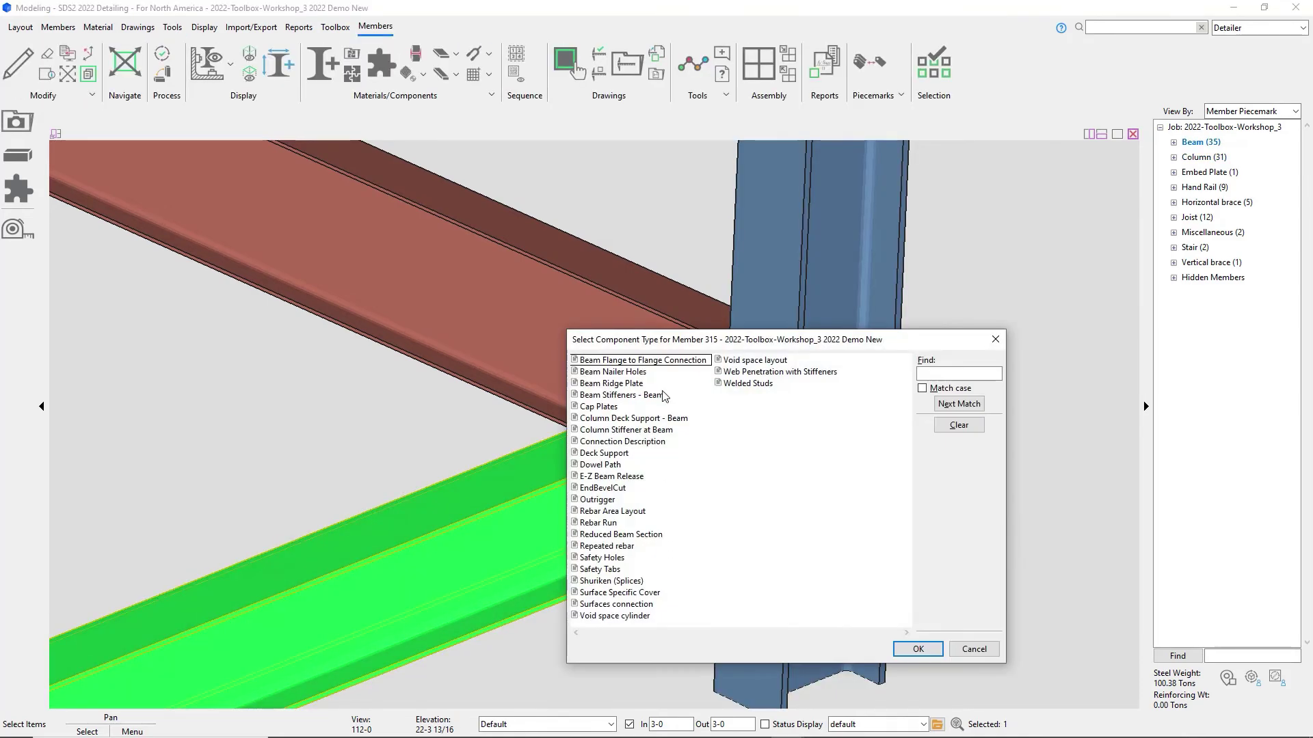
left_click(664, 418)
left_click(913, 649)
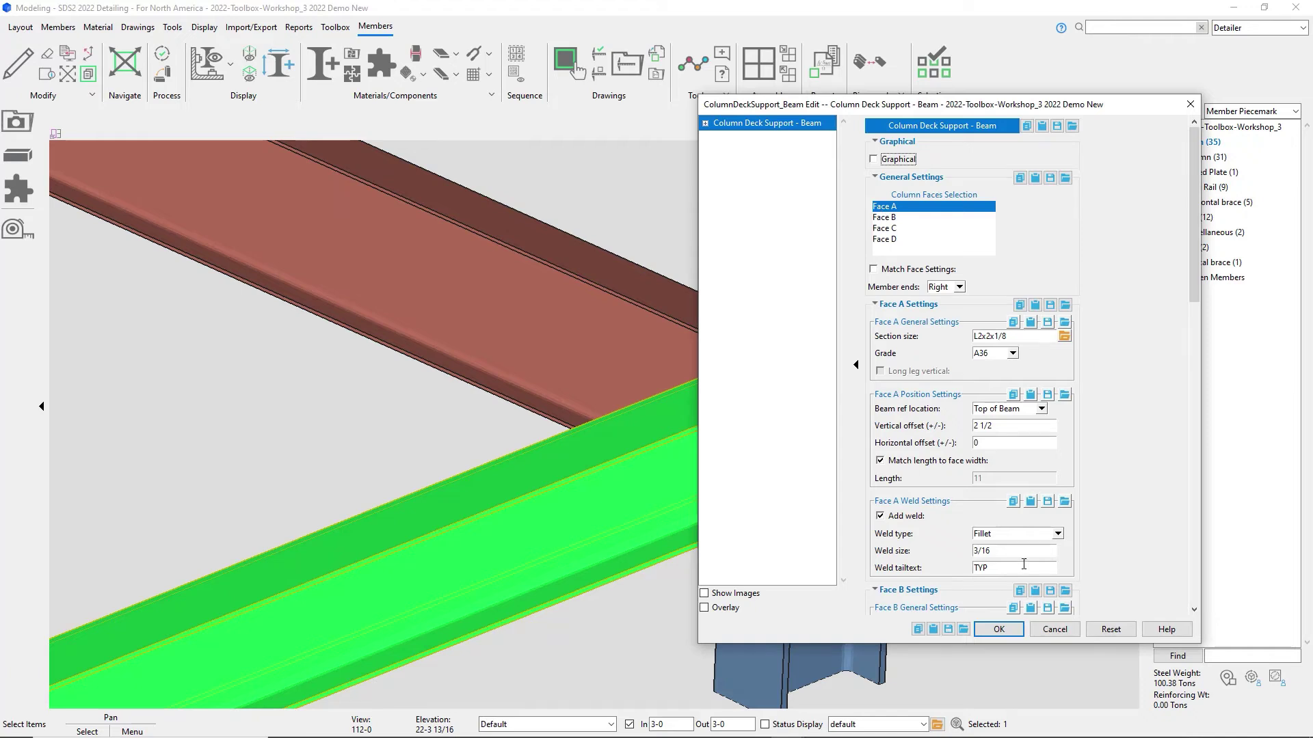
left_click(999, 630)
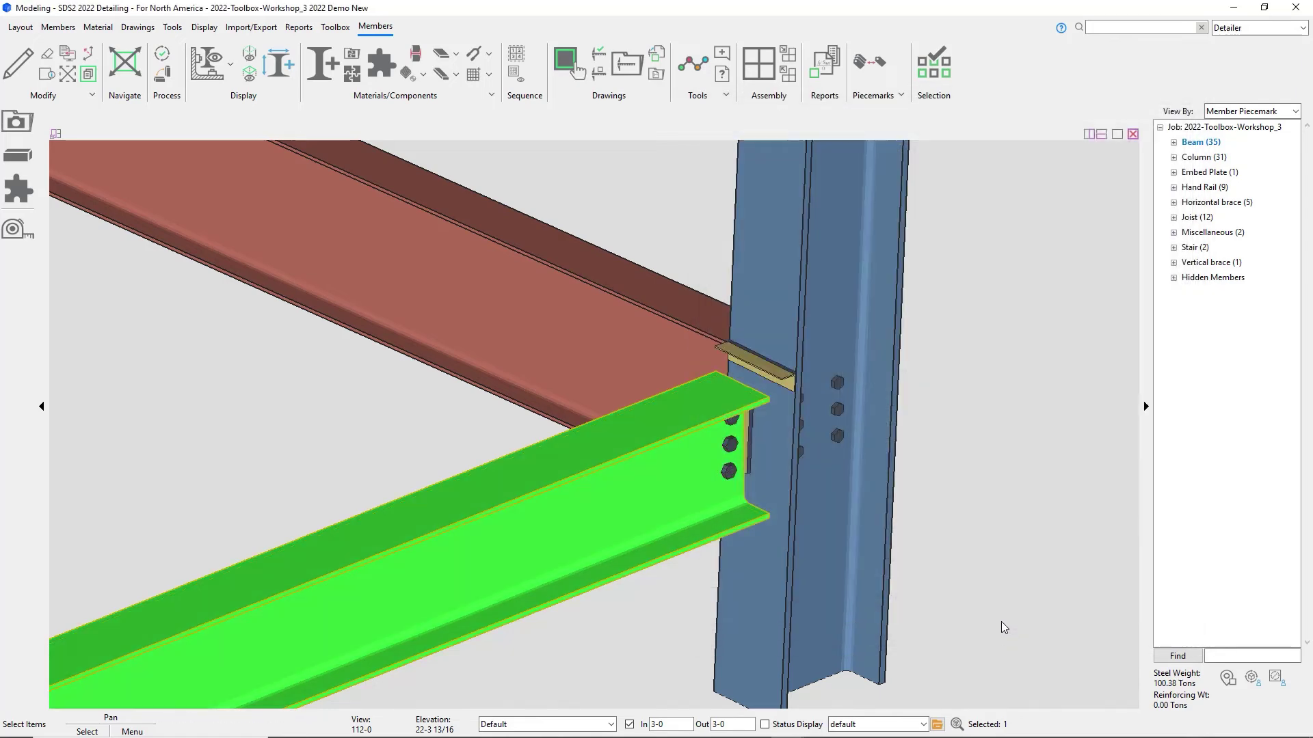
Re-detail the column and open its detail drawing C_236.
left_click(859, 622)
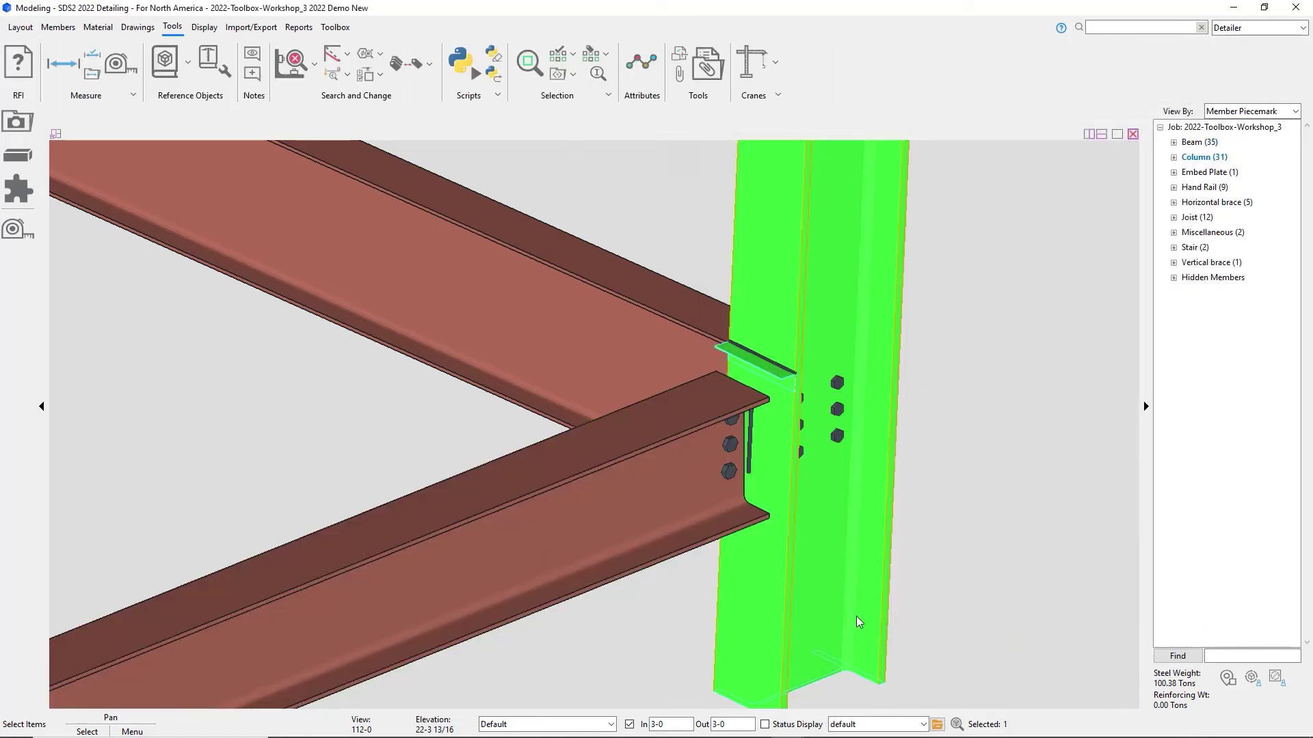
right_click(860, 622)
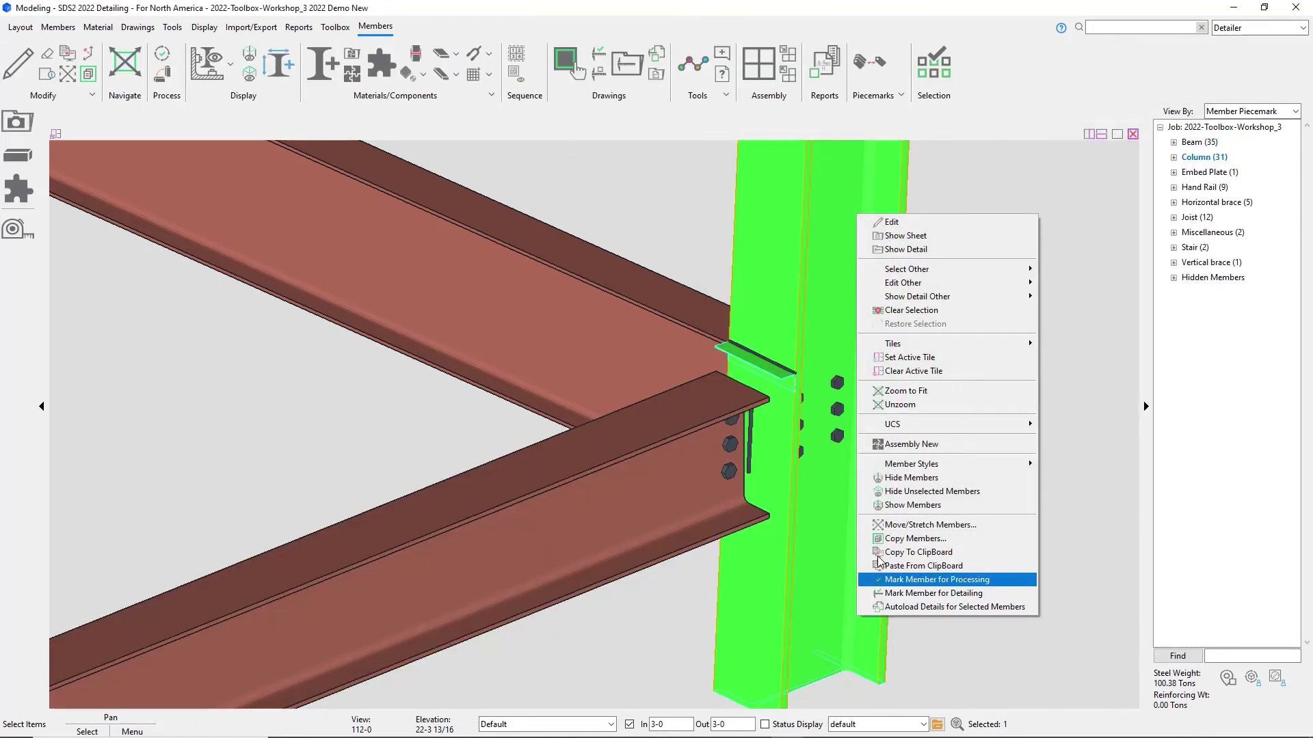
left_click(900, 251)
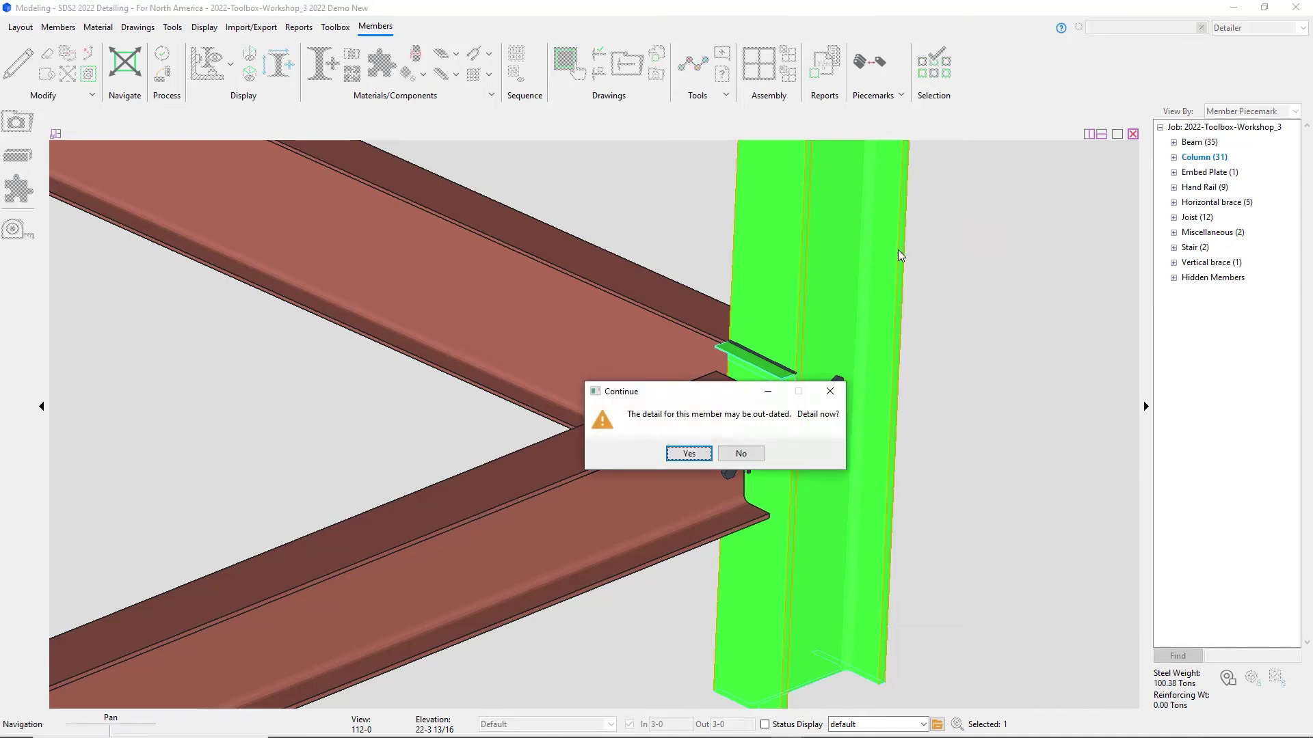
left_click(687, 455)
left_click(549, 587)
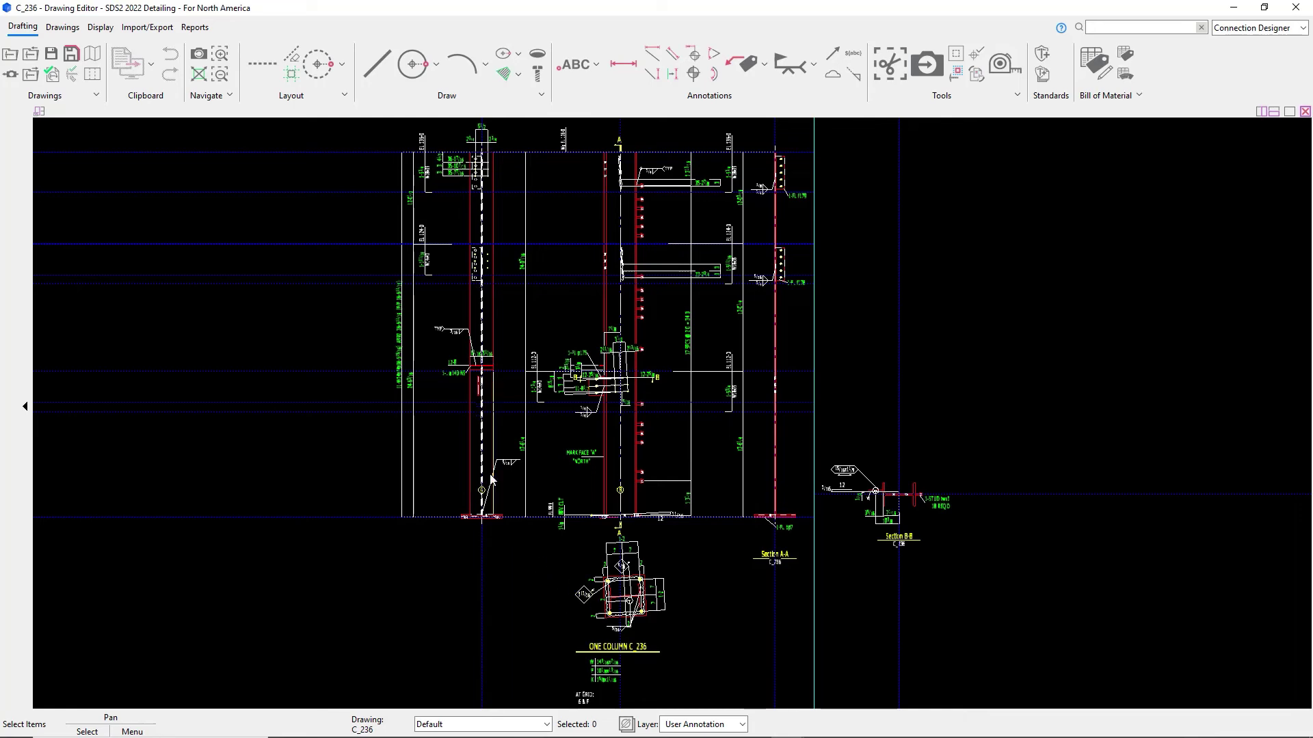
Move the TYP 3/16 weld symbol just above the angle's 12-8 label on C_236, then minimize the Drawing Editor.
scroll(446, 377, "up", 1)
scroll(447, 380, "up", 9)
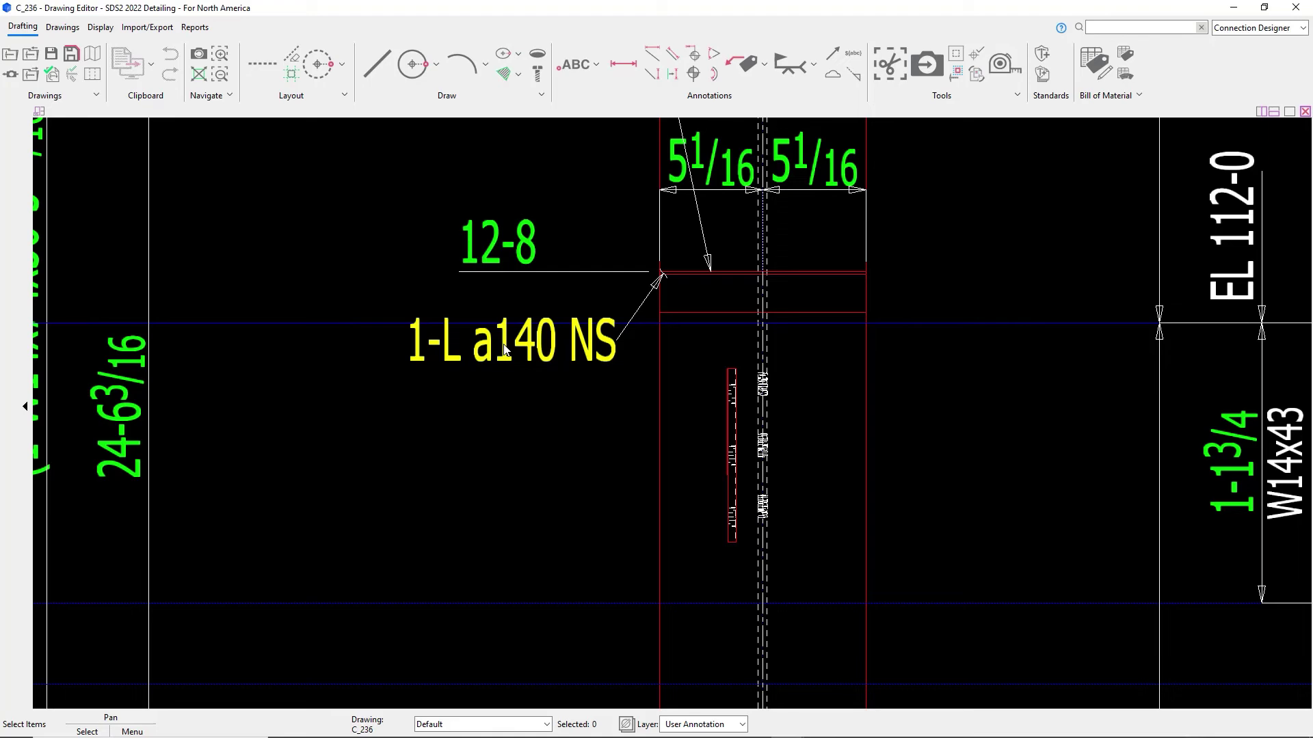
scroll(505, 350, "down", 4)
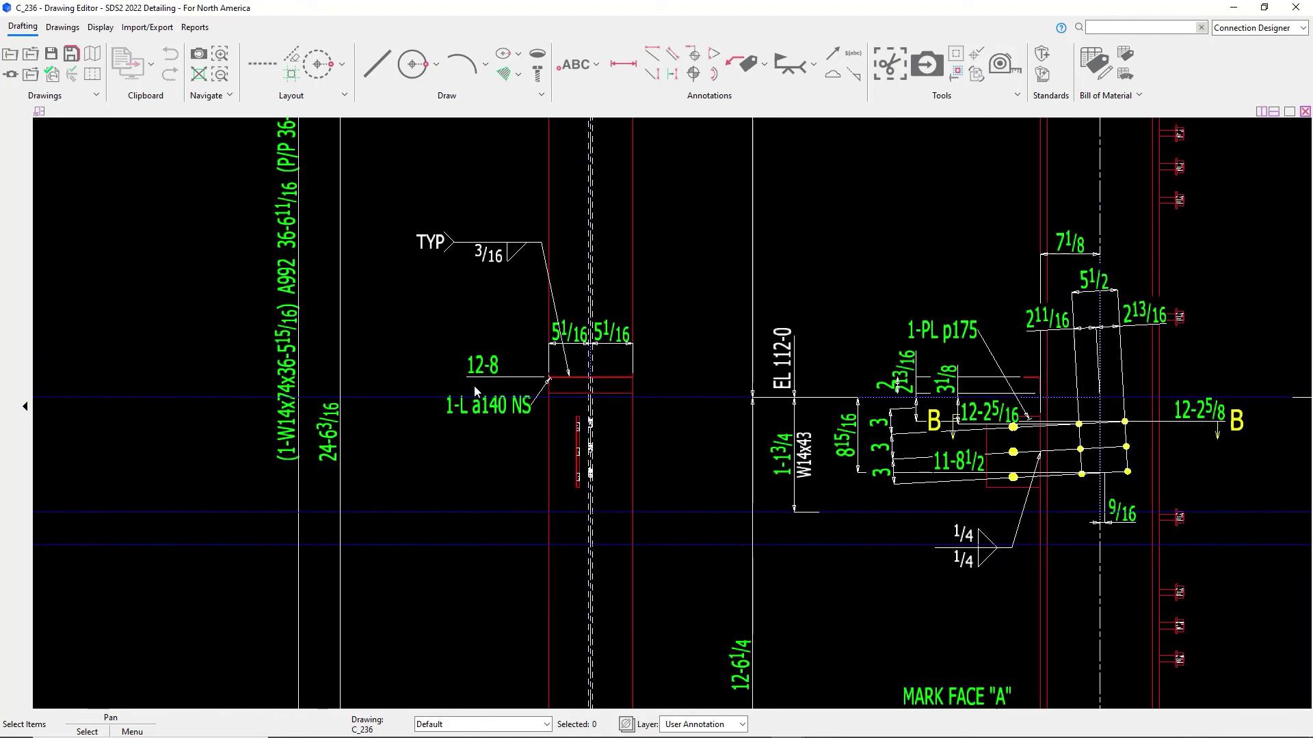
left_click_drag(483, 242, 441, 307)
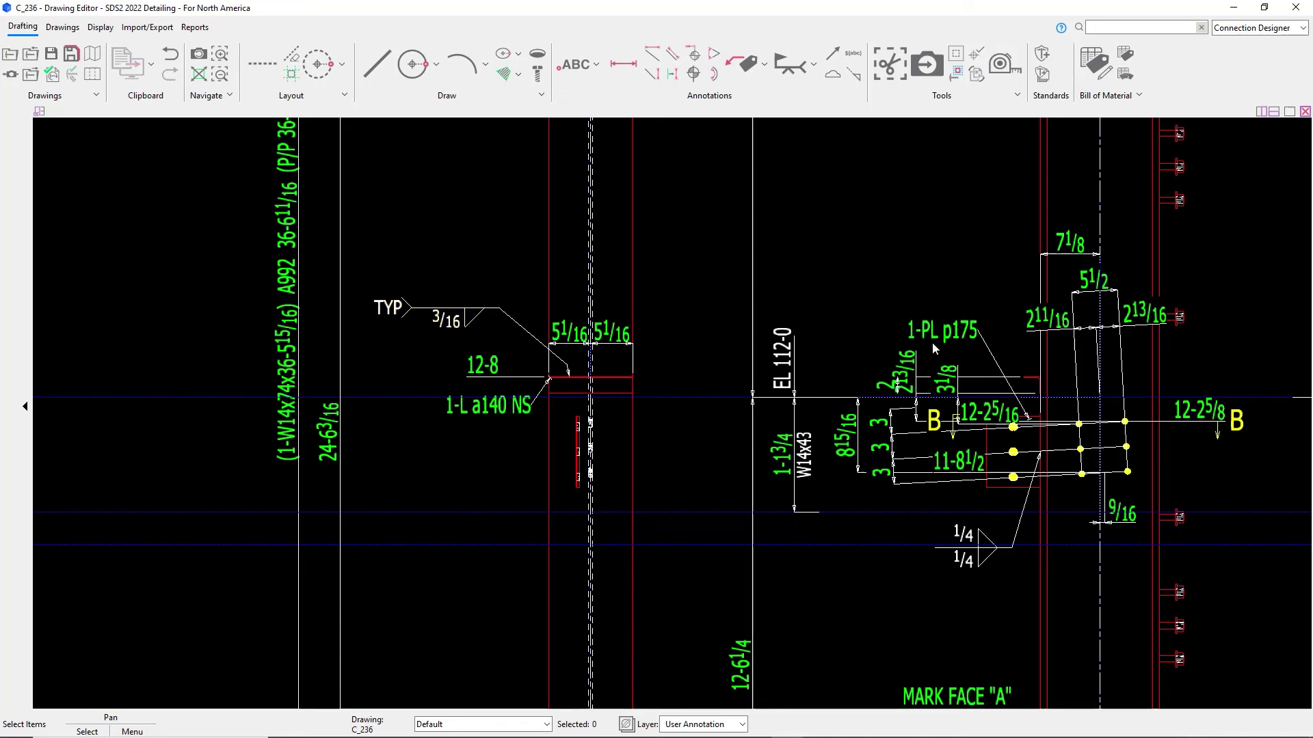
left_click(1234, 7)
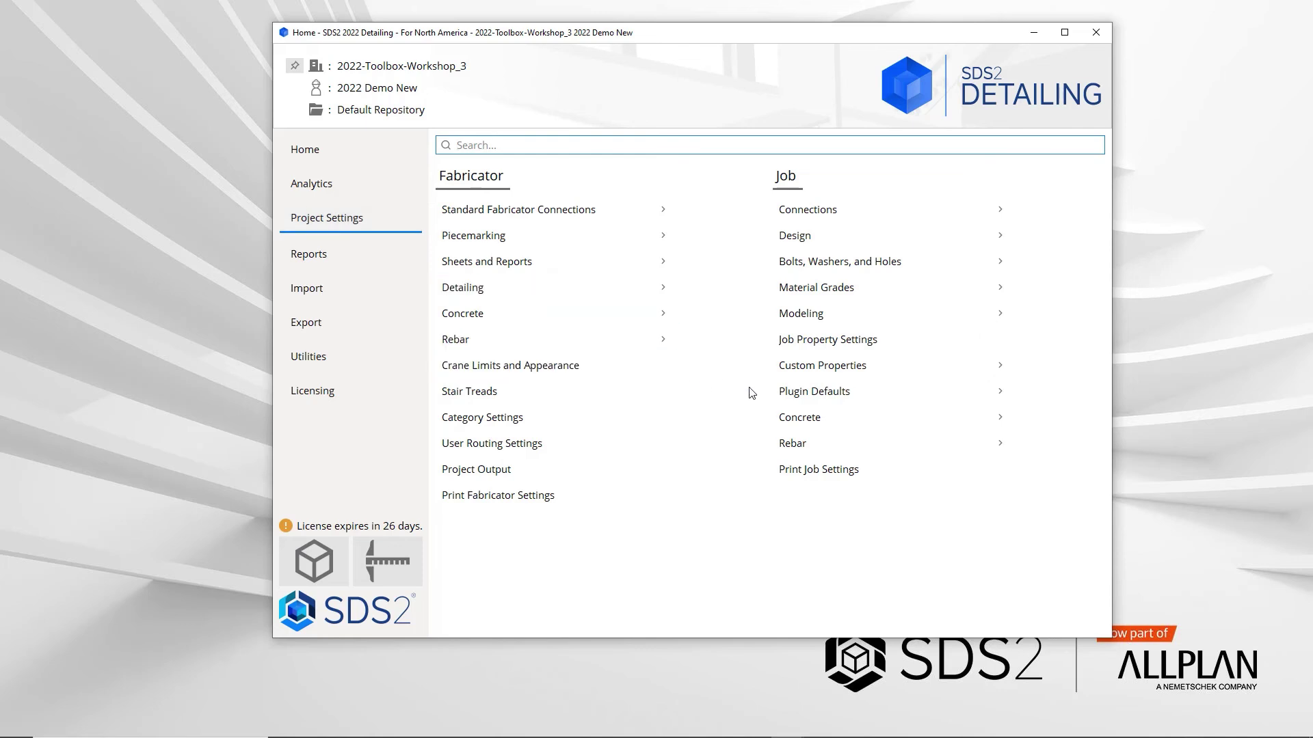
Edit the Component Plugin Defaults for Column Deck Support - Beam in Project Settings.
left_click(805, 395)
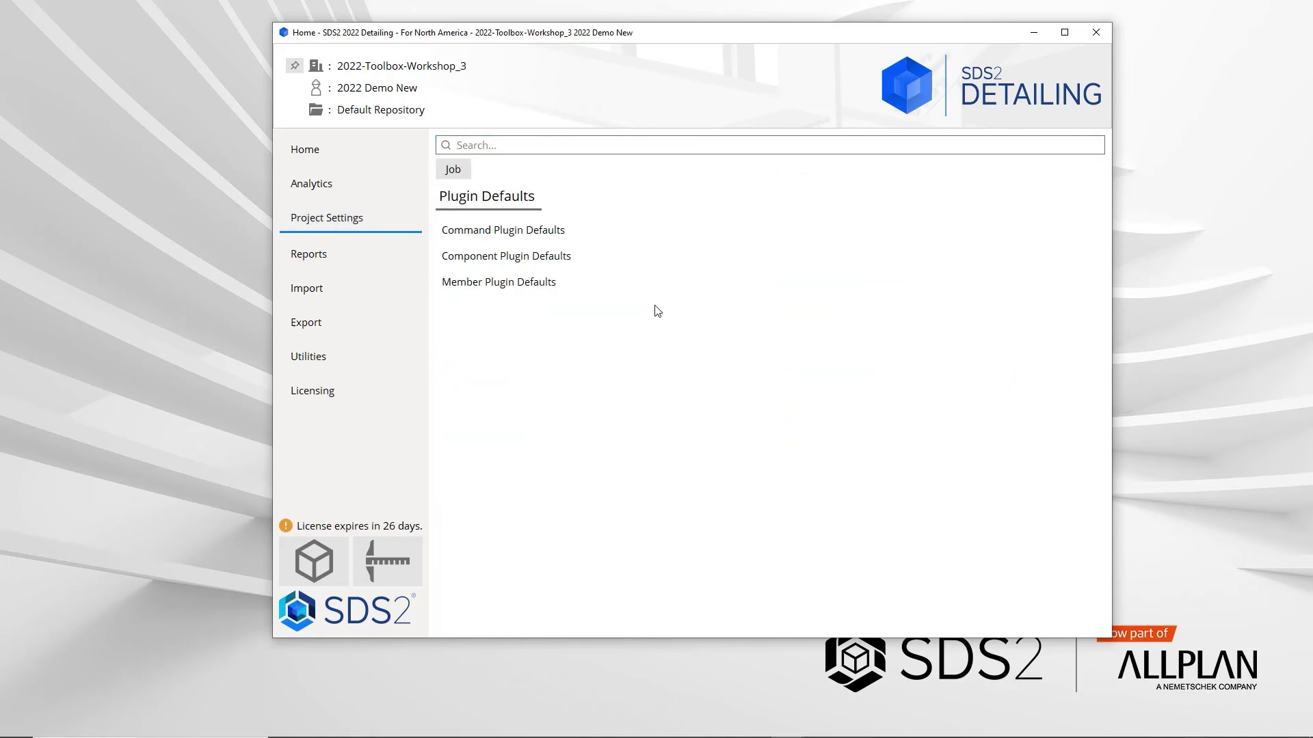
left_click(556, 263)
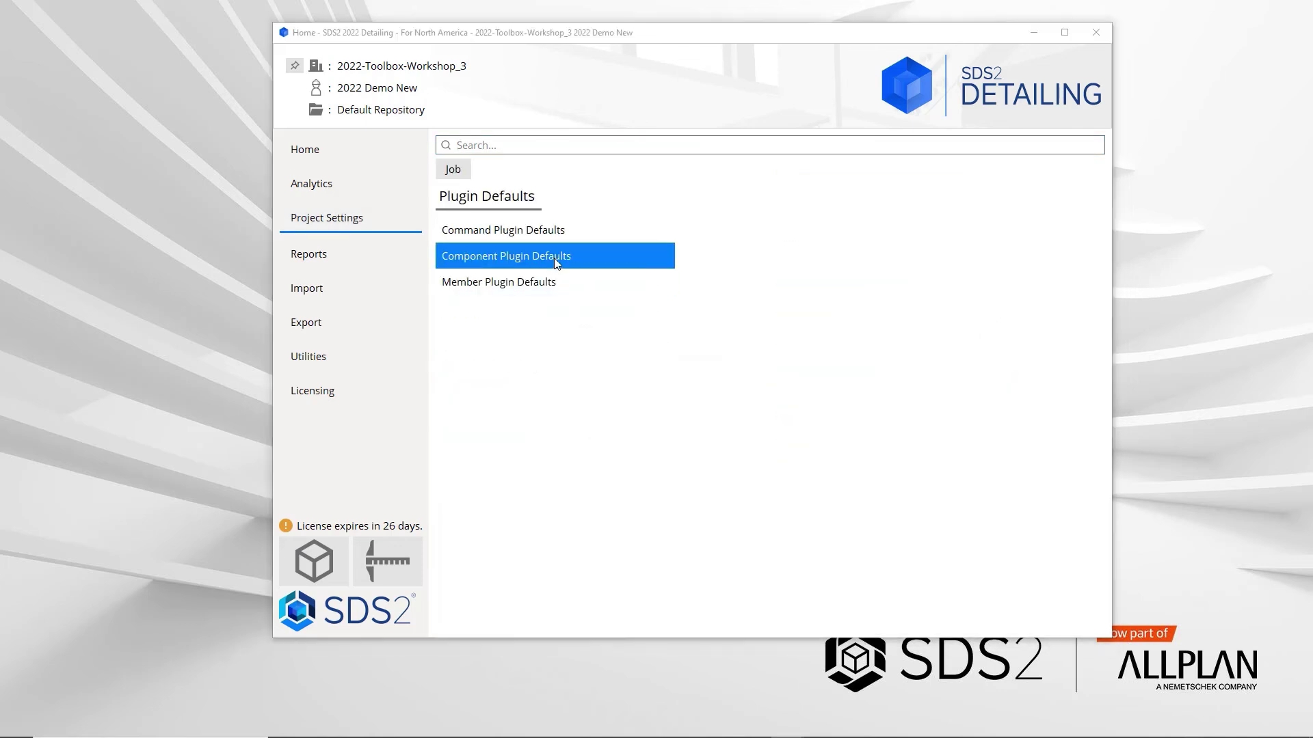
left_click(788, 531)
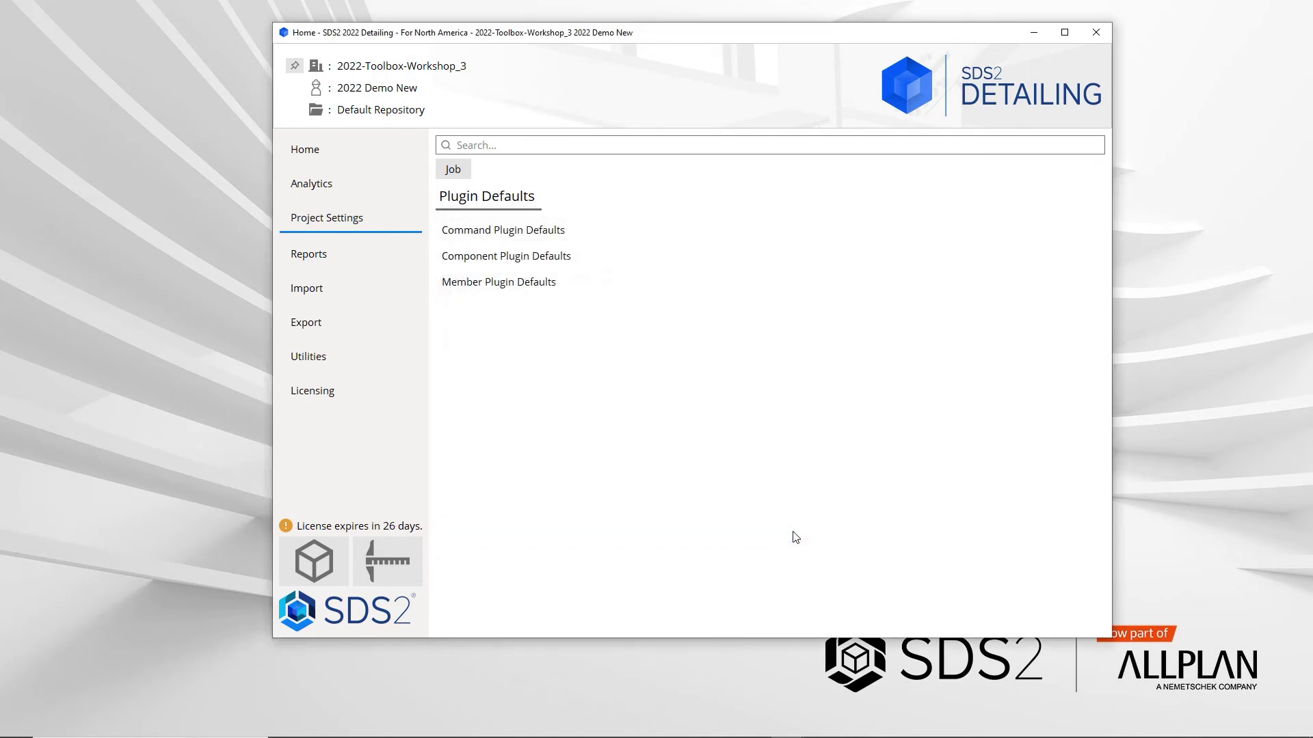